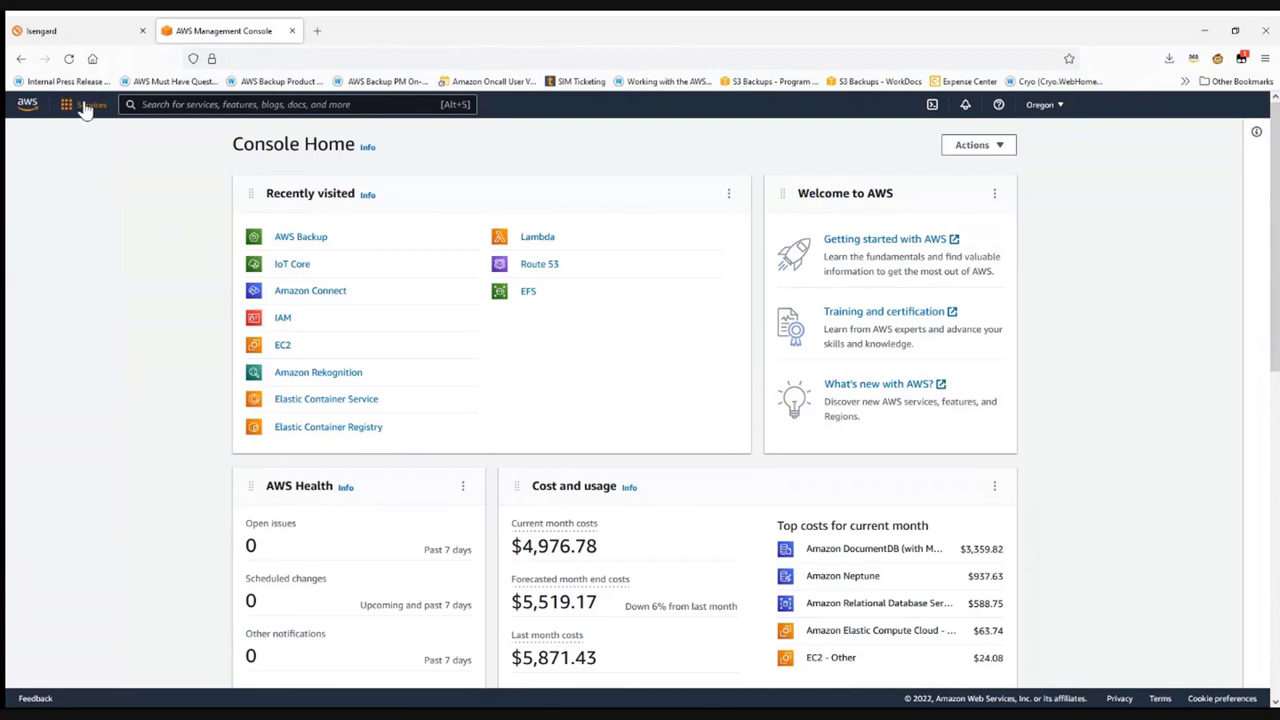
Step: Open AWS Backup from the Storage category of the AWS services list
{"action": "left_click", "coordinate": [86, 106]}
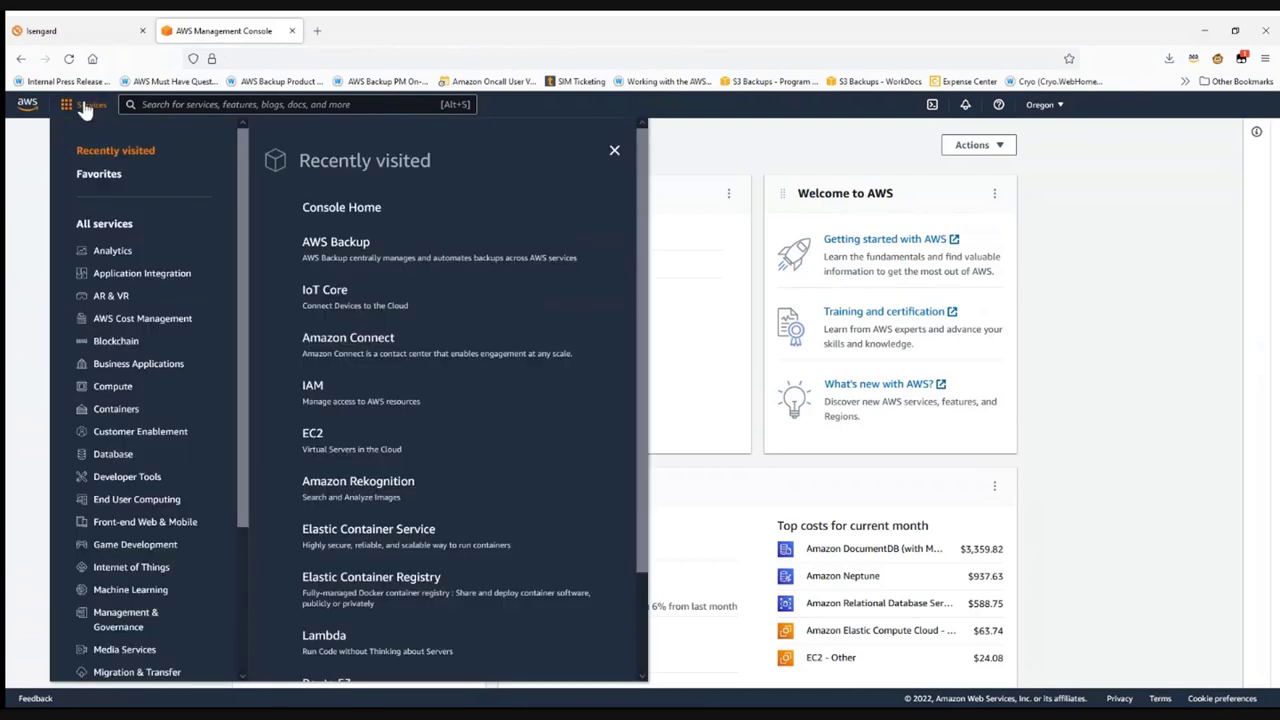
{"action": "left_click", "coordinate": [86, 108]}
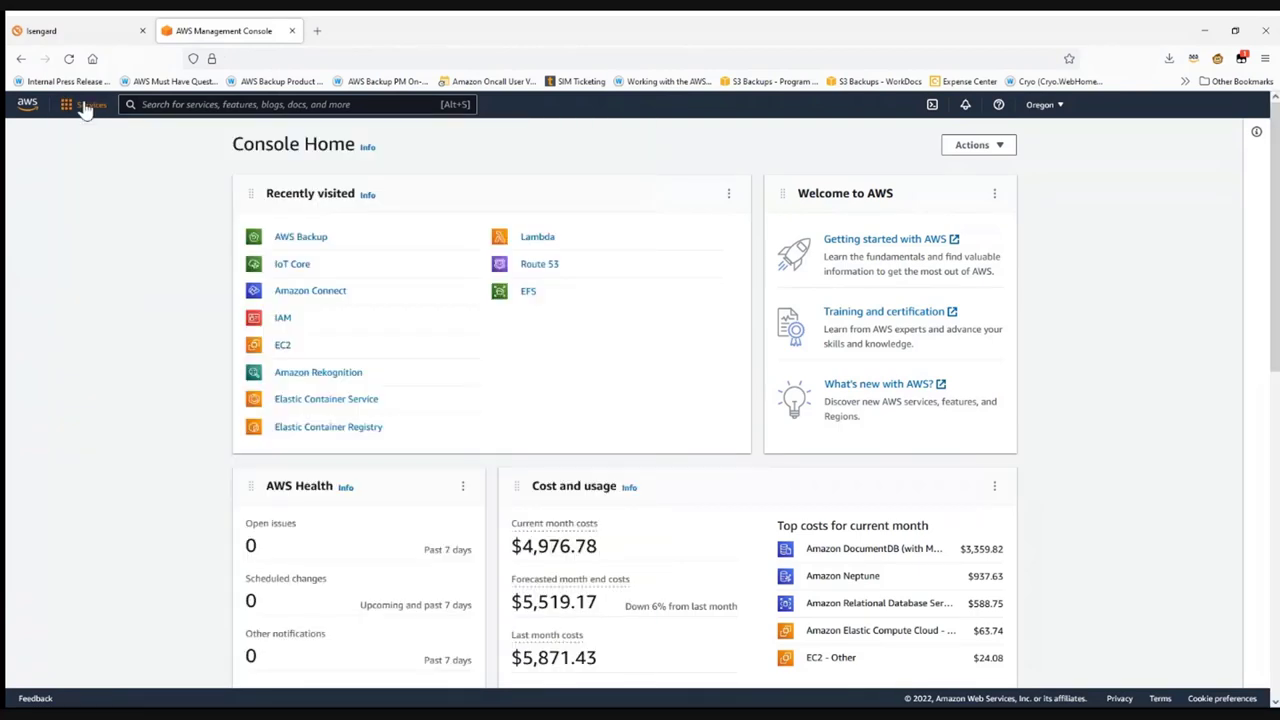
{"action": "left_click", "coordinate": [86, 108]}
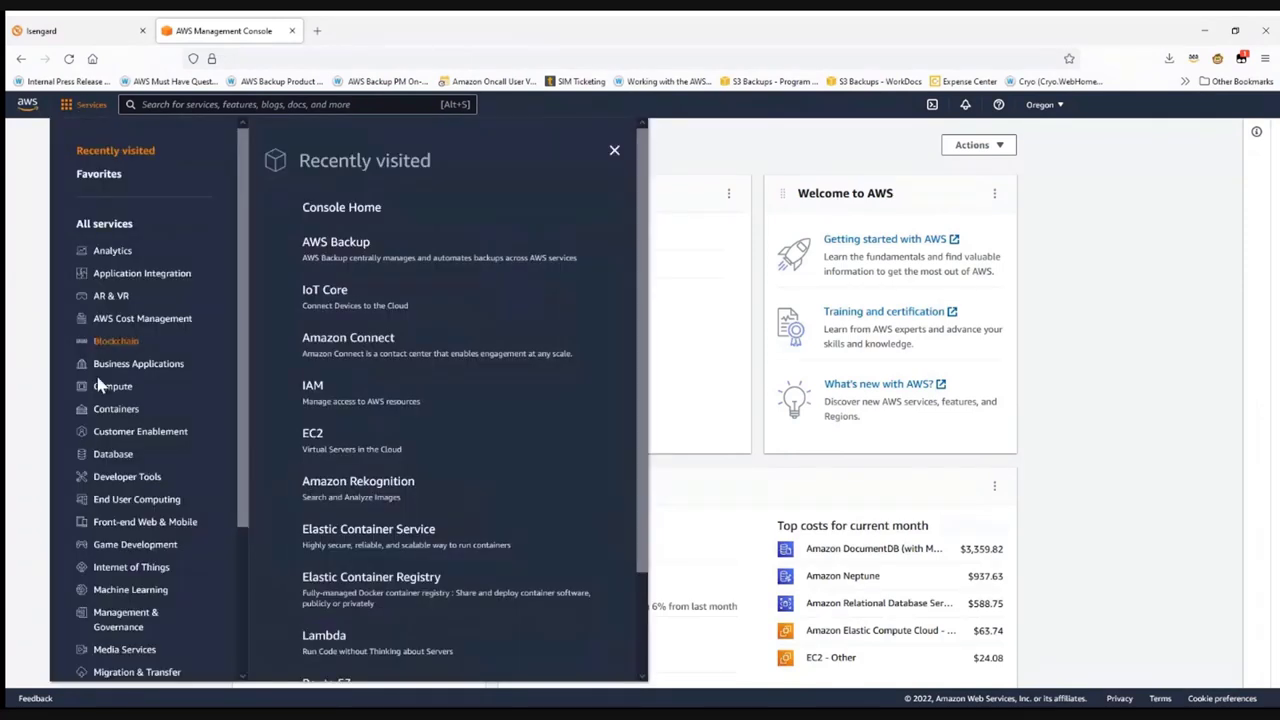
{"action": "scroll", "coordinate": [120, 388], "scroll_direction": "down", "scroll_amount": 2}
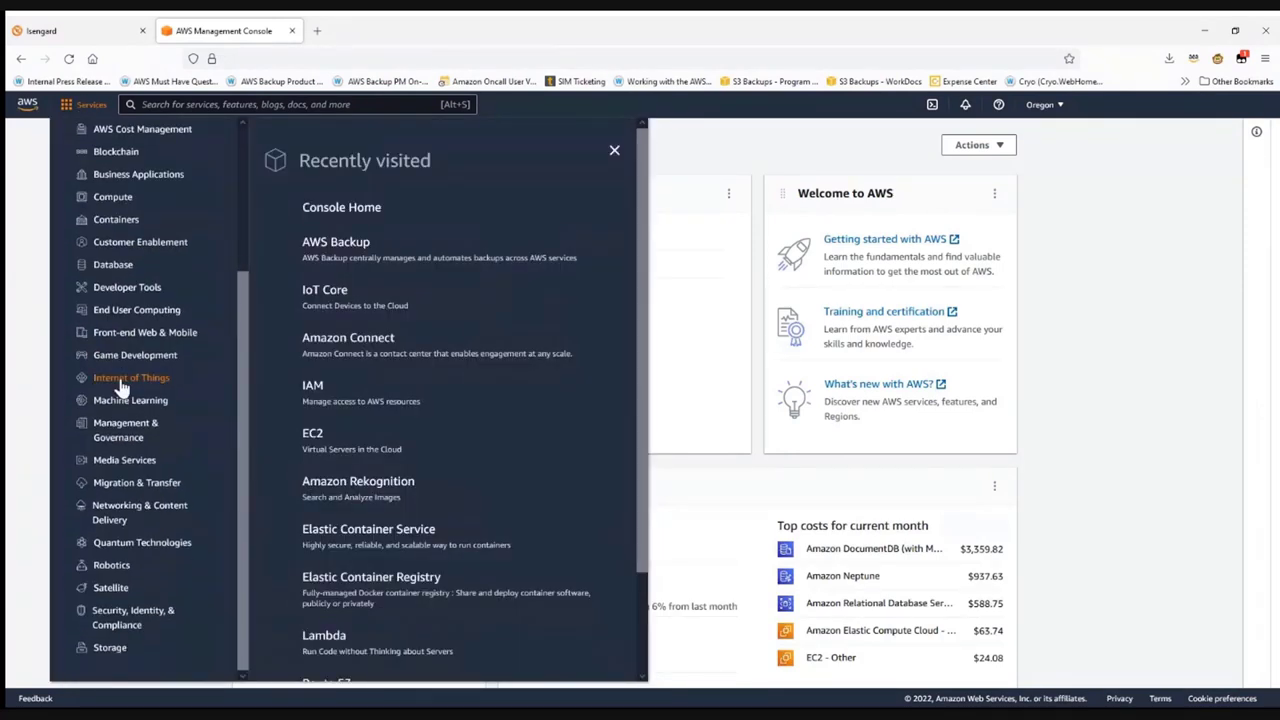
{"action": "left_click", "coordinate": [109, 650]}
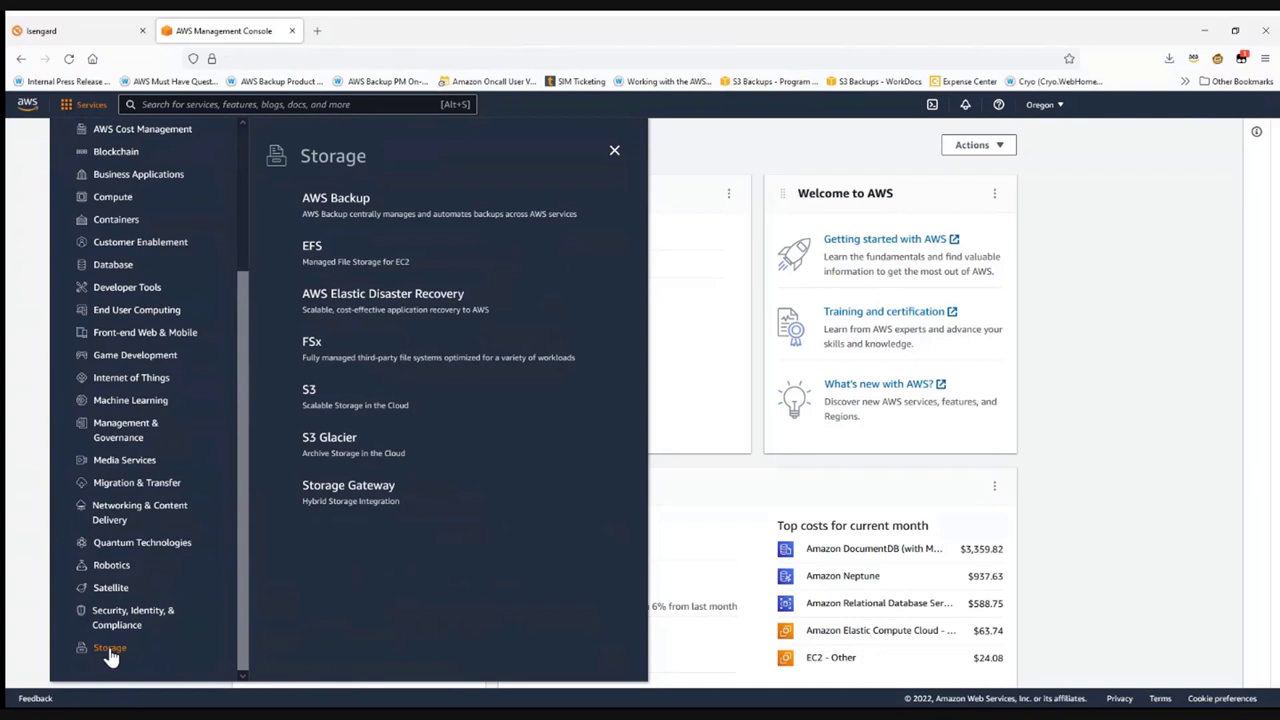
{"action": "left_click", "coordinate": [336, 200]}
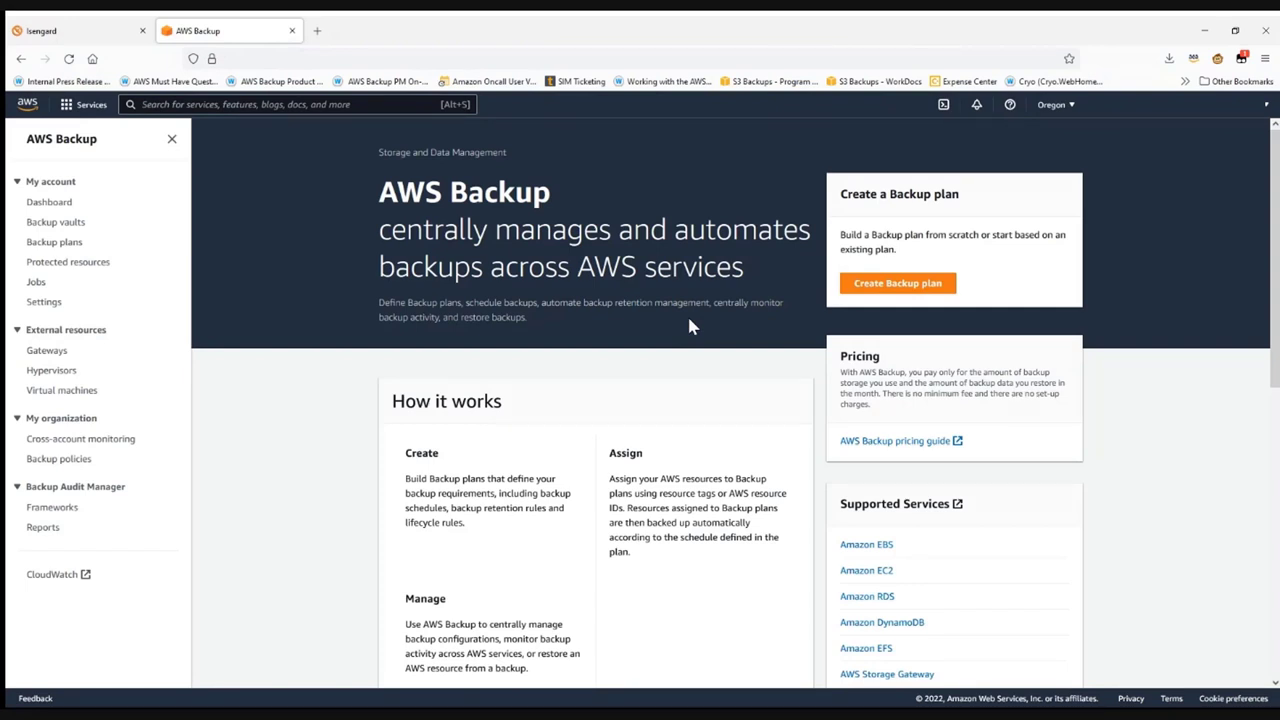
Step: Open the resource configuration in the AWS Backup settings and confirm the service opt-in with S3 enabled
{"action": "left_click", "coordinate": [44, 304]}
{"action": "scroll", "coordinate": [571, 371], "scroll_direction": "down", "scroll_amount": 2}
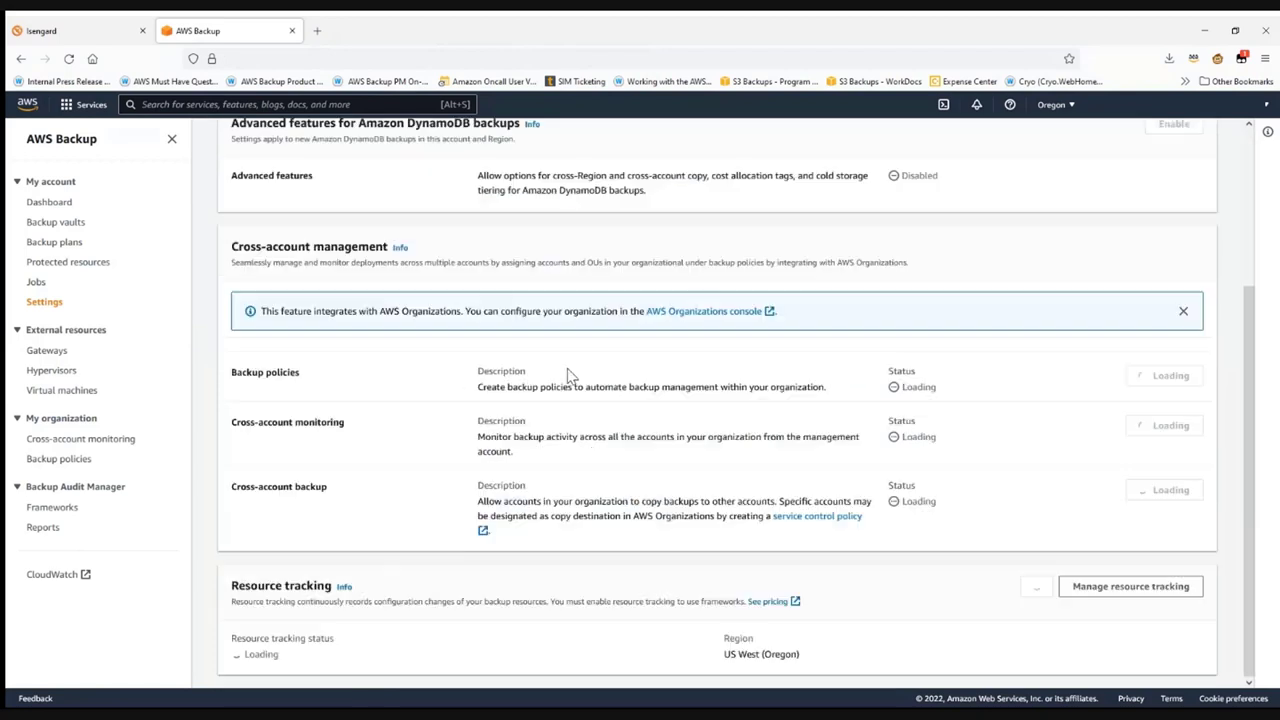
{"action": "scroll", "coordinate": [590, 383], "scroll_direction": "up", "scroll_amount": 2}
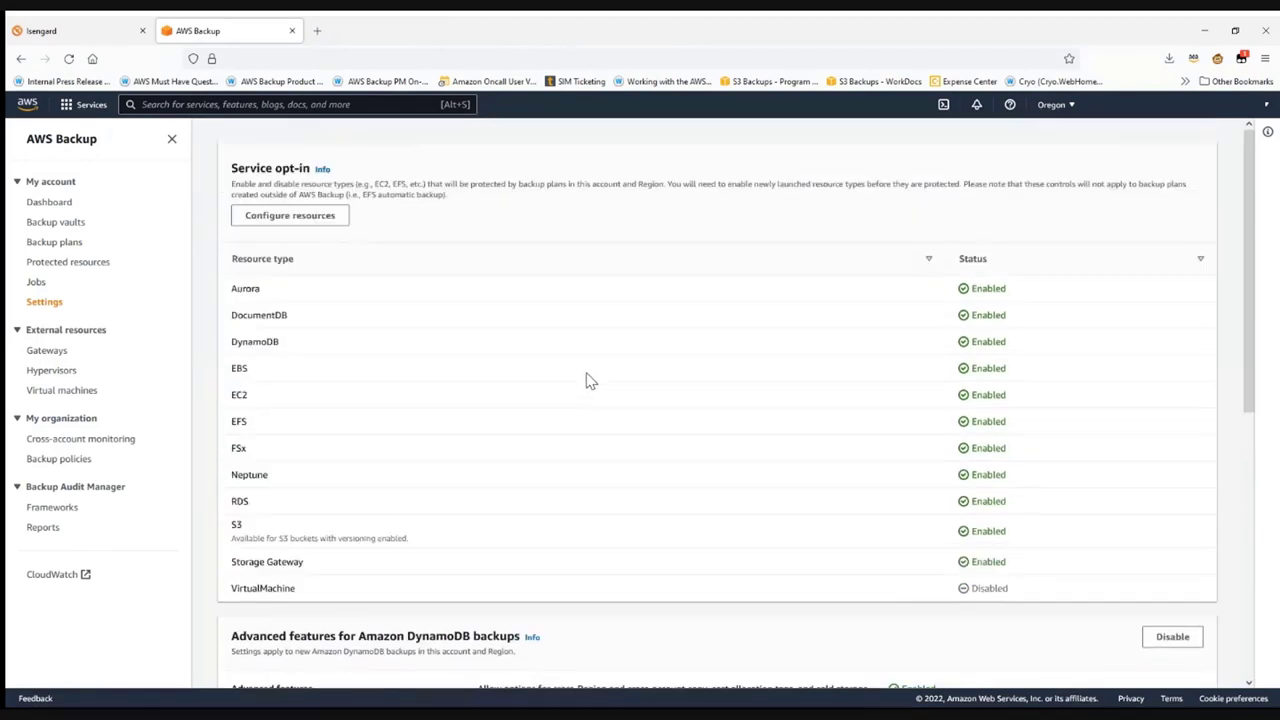
{"action": "left_click", "coordinate": [279, 217]}
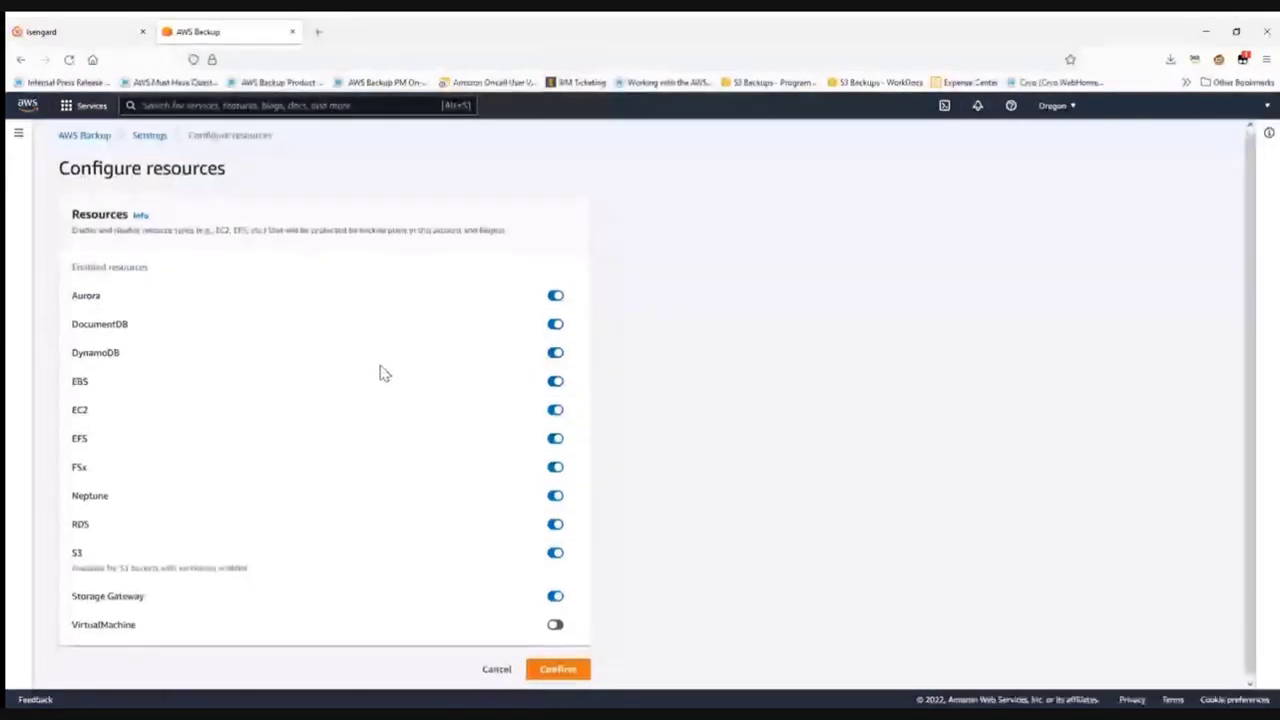
{"action": "left_click", "coordinate": [554, 556]}
{"action": "left_click", "coordinate": [554, 552]}
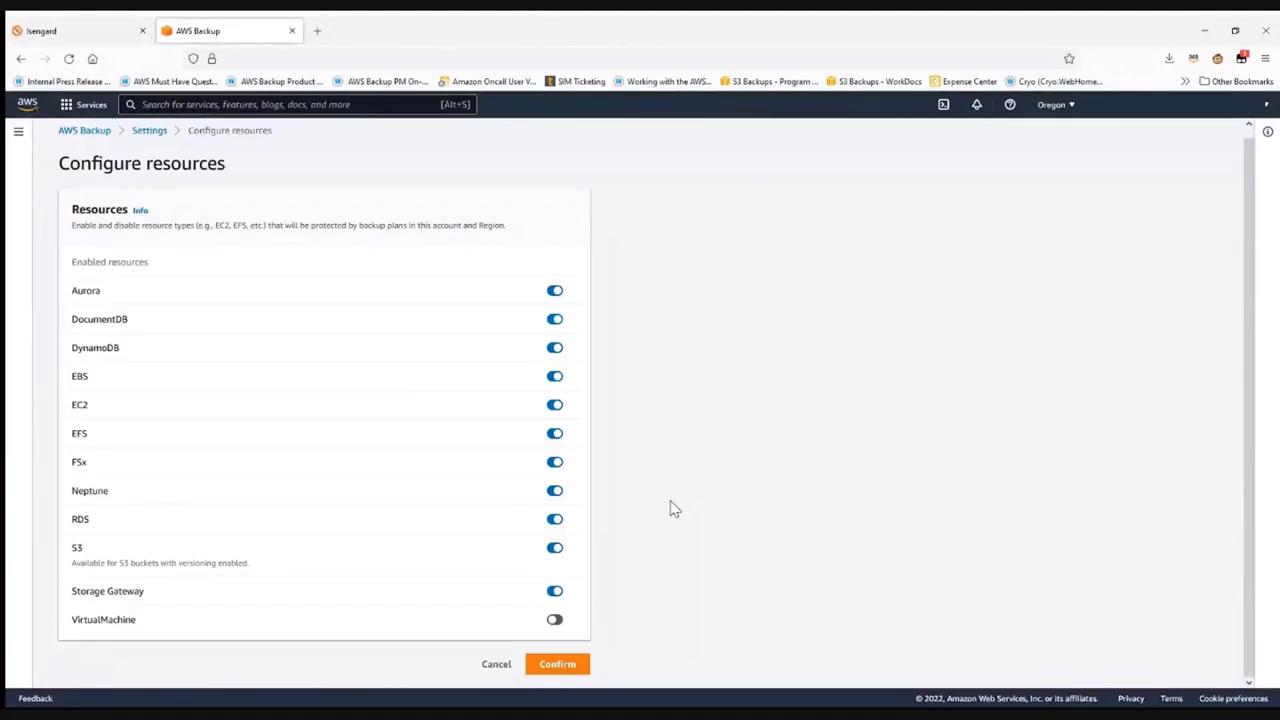
{"action": "left_click", "coordinate": [540, 668]}
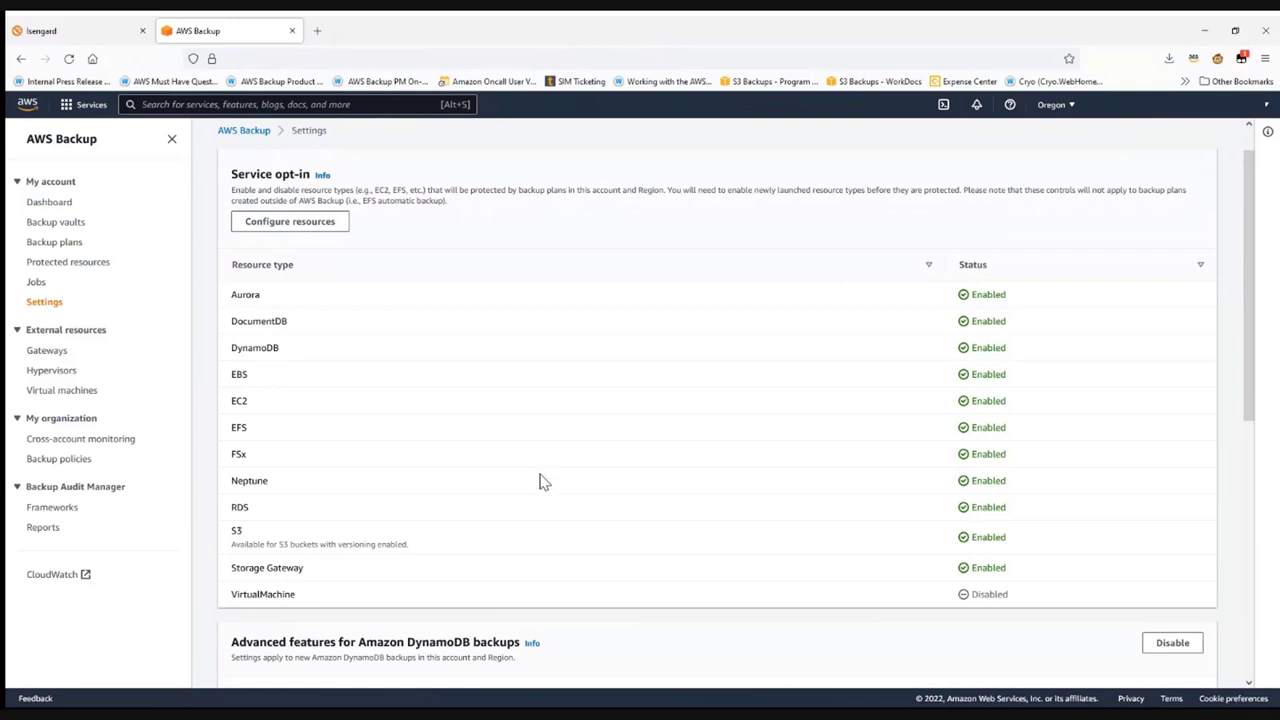
Step: Start creating a backup plan built from scratch and name it aws-backup-demo
{"action": "left_click", "coordinate": [52, 246]}
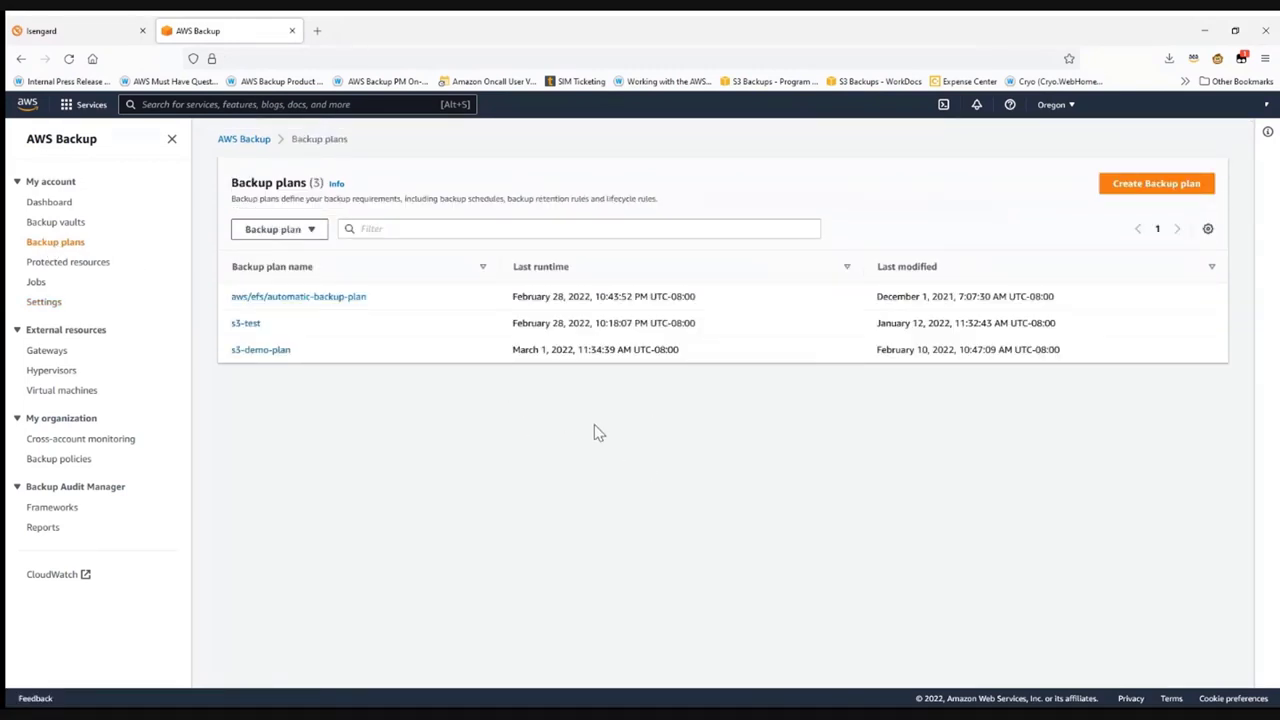
{"action": "left_click", "coordinate": [1140, 192]}
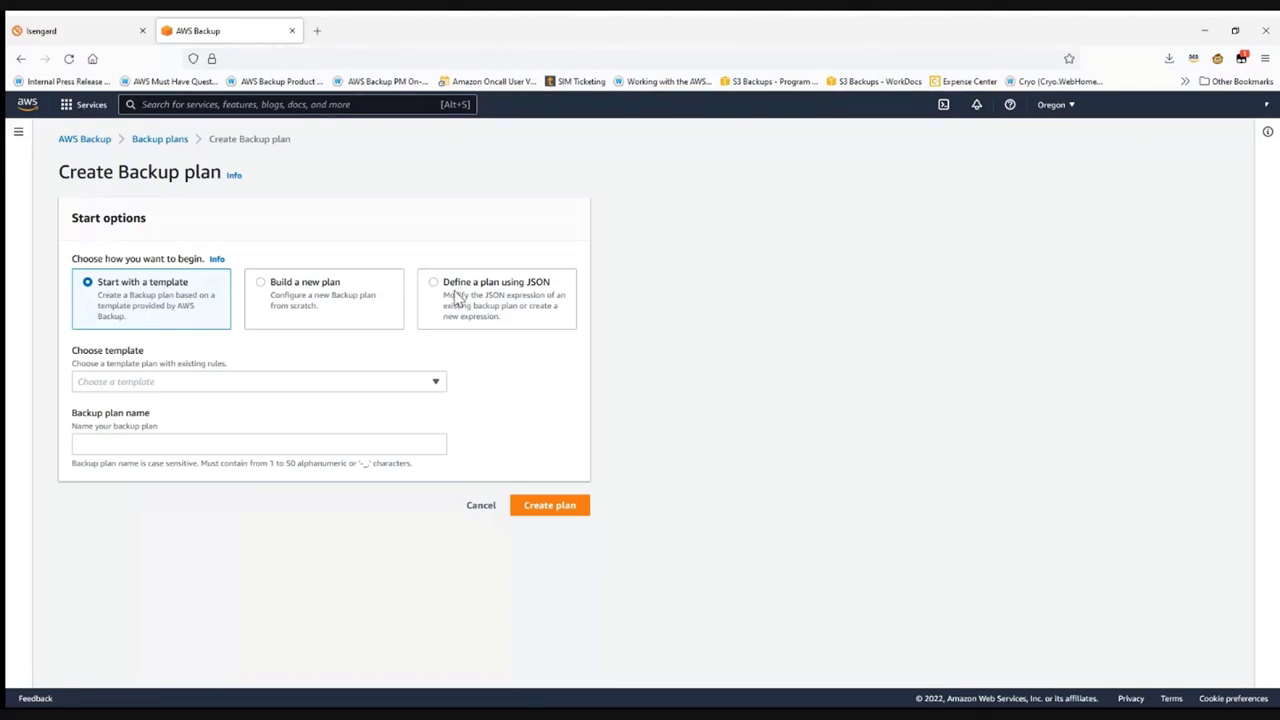
{"action": "left_click", "coordinate": [276, 300]}
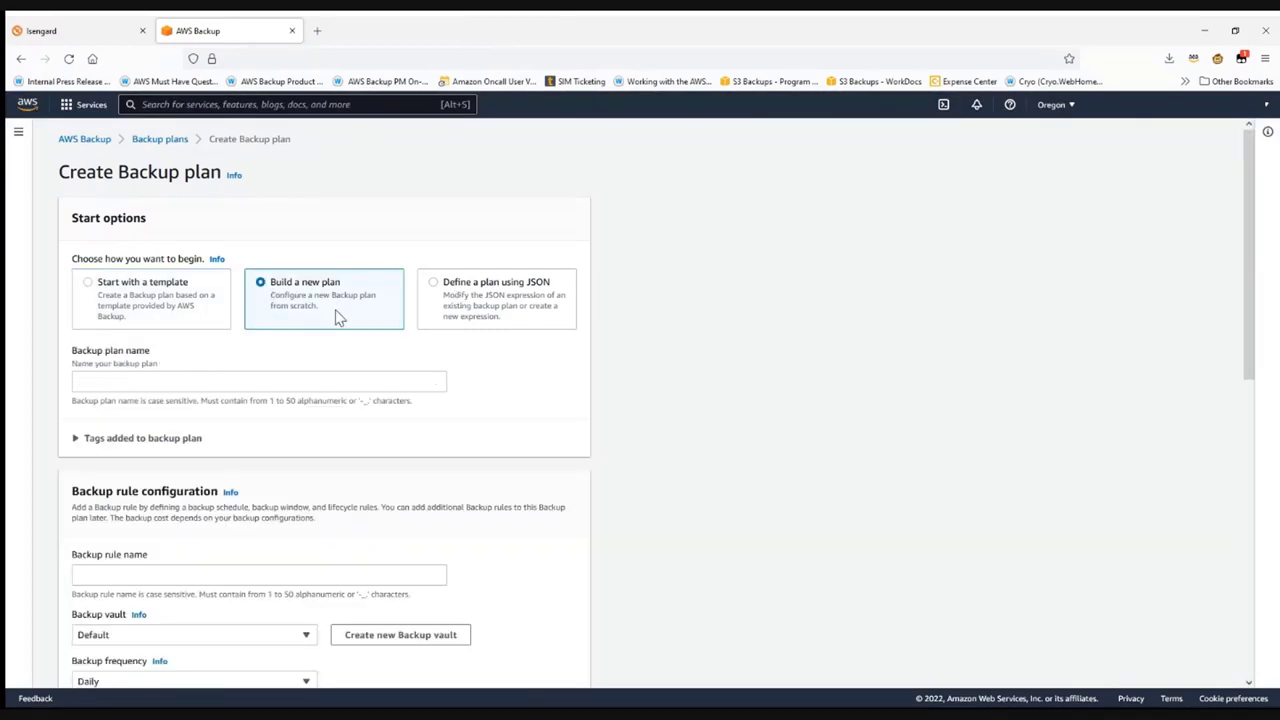
{"action": "scroll", "coordinate": [337, 316], "scroll_direction": "down", "scroll_amount": 1}
{"action": "scroll", "coordinate": [337, 316], "scroll_direction": "down", "scroll_amount": 1}
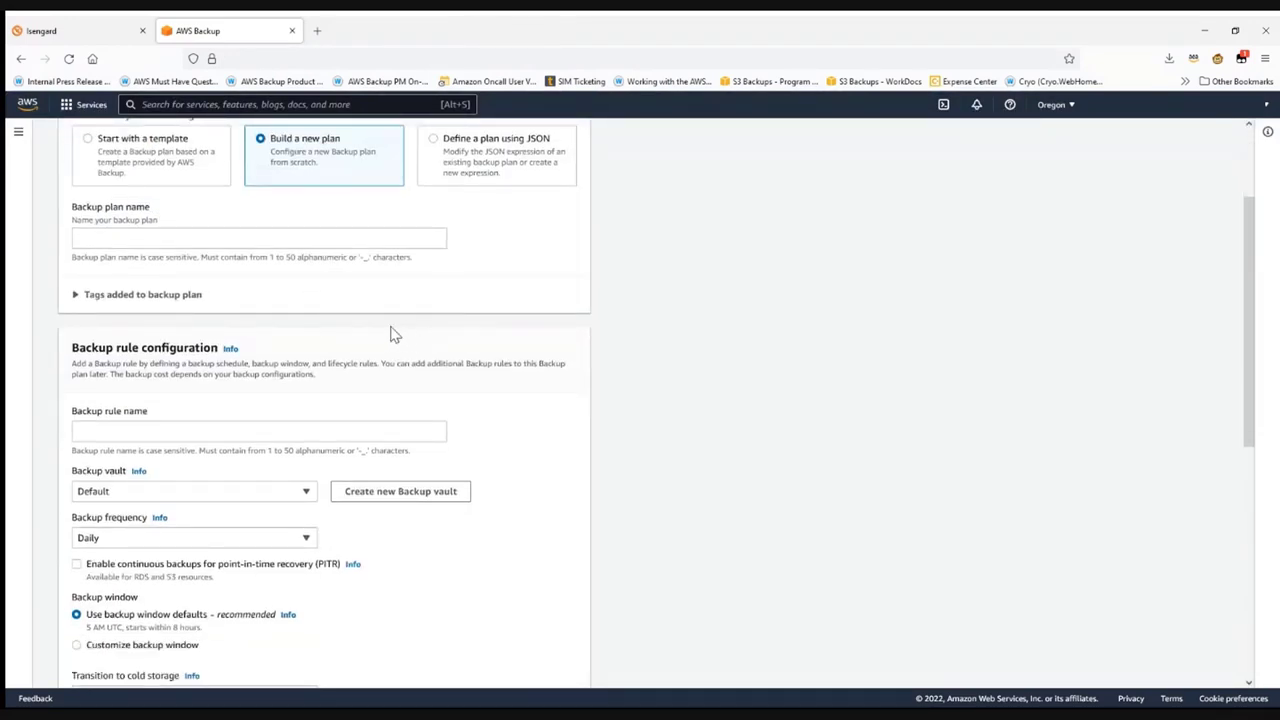
{"action": "left_click", "coordinate": [213, 231]}
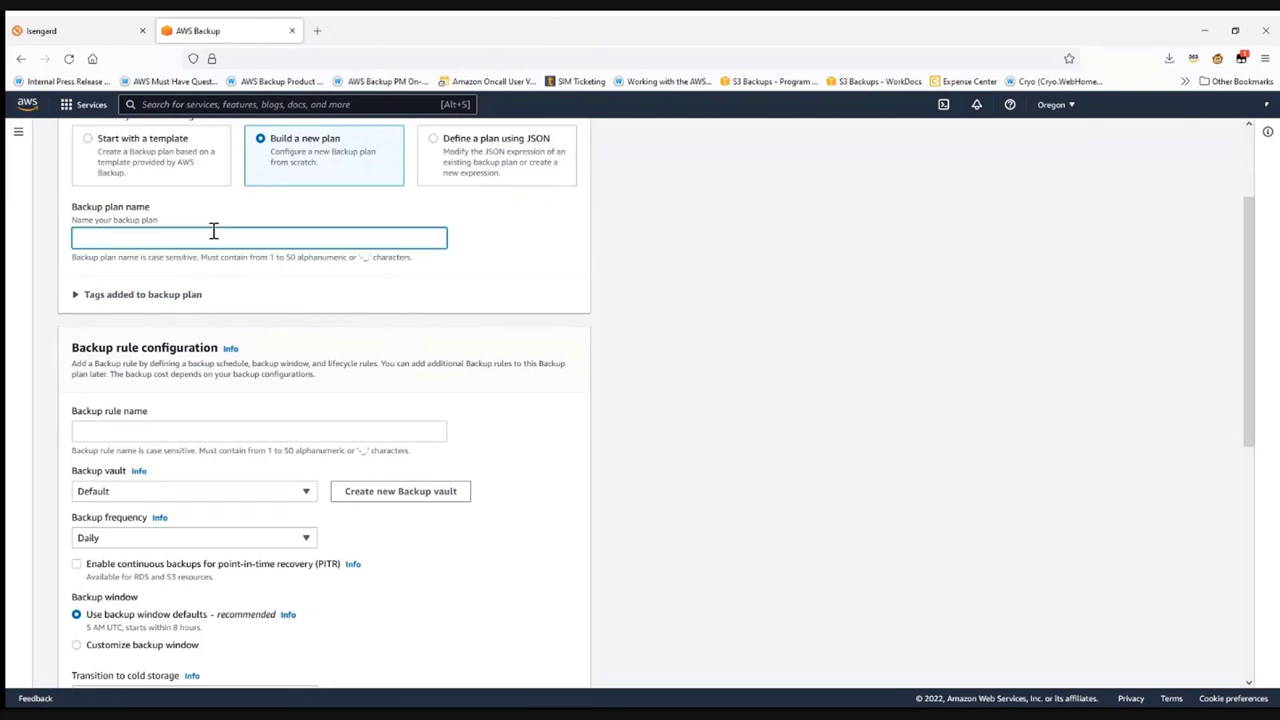
{"action": "type", "text": "aws-backup-demo"}
Step: Name the plan's backup rule s3-bckup-demo
{"action": "scroll", "coordinate": [253, 332], "scroll_direction": "down", "scroll_amount": 1}
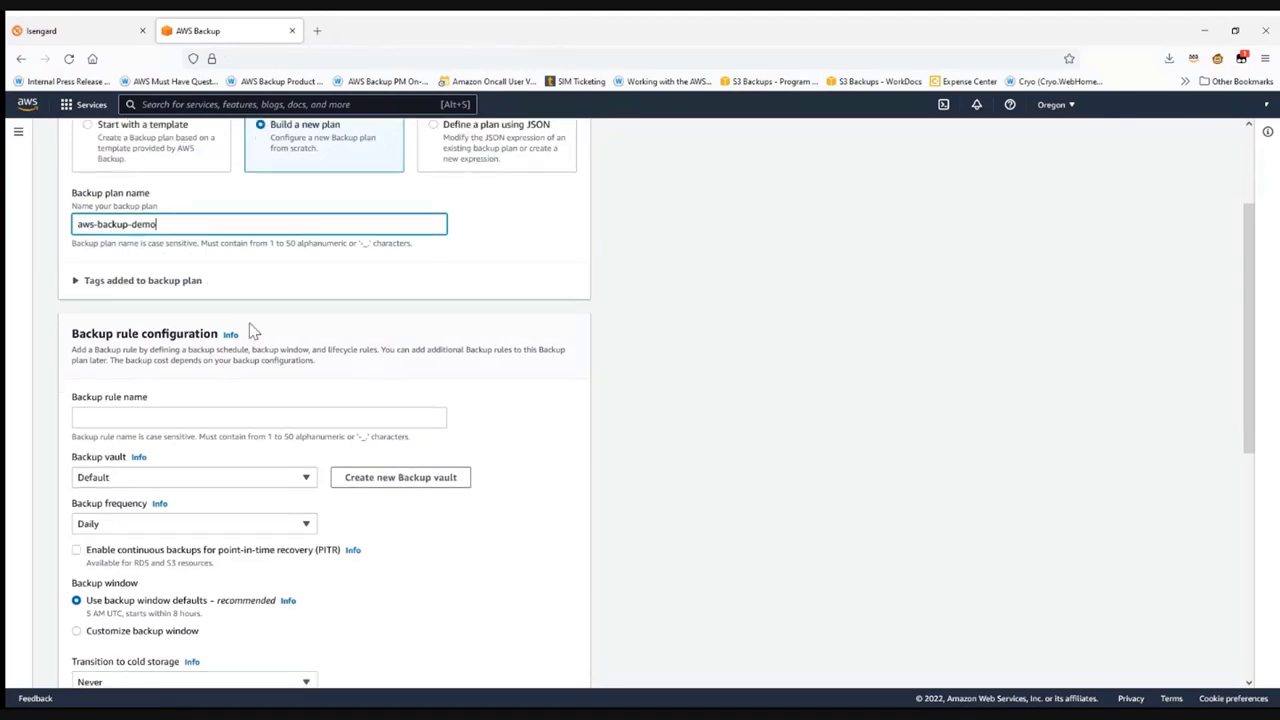
{"action": "scroll", "coordinate": [205, 330], "scroll_direction": "down", "scroll_amount": 3}
{"action": "left_click", "coordinate": [200, 284]}
{"action": "scroll", "coordinate": [717, 360], "scroll_direction": "down", "scroll_amount": 2}
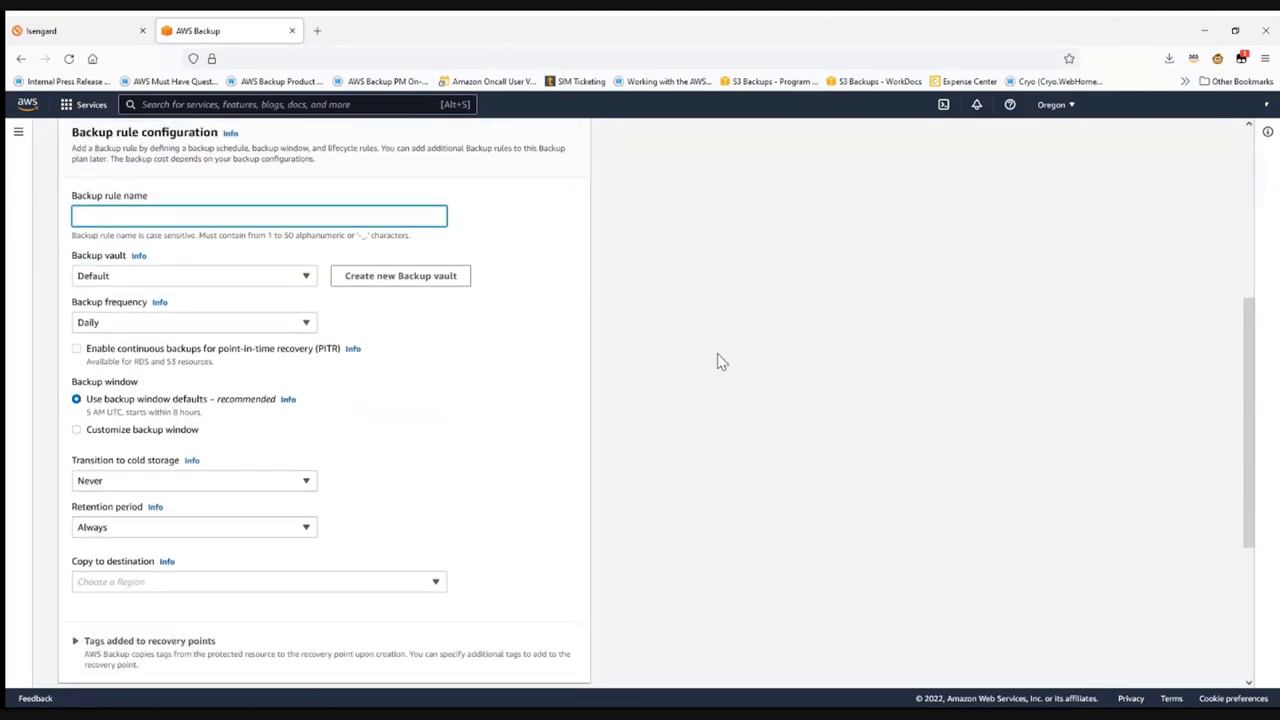
{"action": "type", "text": "s3-bckup-demo"}
Step: Review the backup vault and backup frequency choices for the rule, keeping Default and Daily
{"action": "scroll", "coordinate": [737, 420], "scroll_direction": "down", "scroll_amount": 1}
{"action": "scroll", "coordinate": [737, 420], "scroll_direction": "up", "scroll_amount": 1}
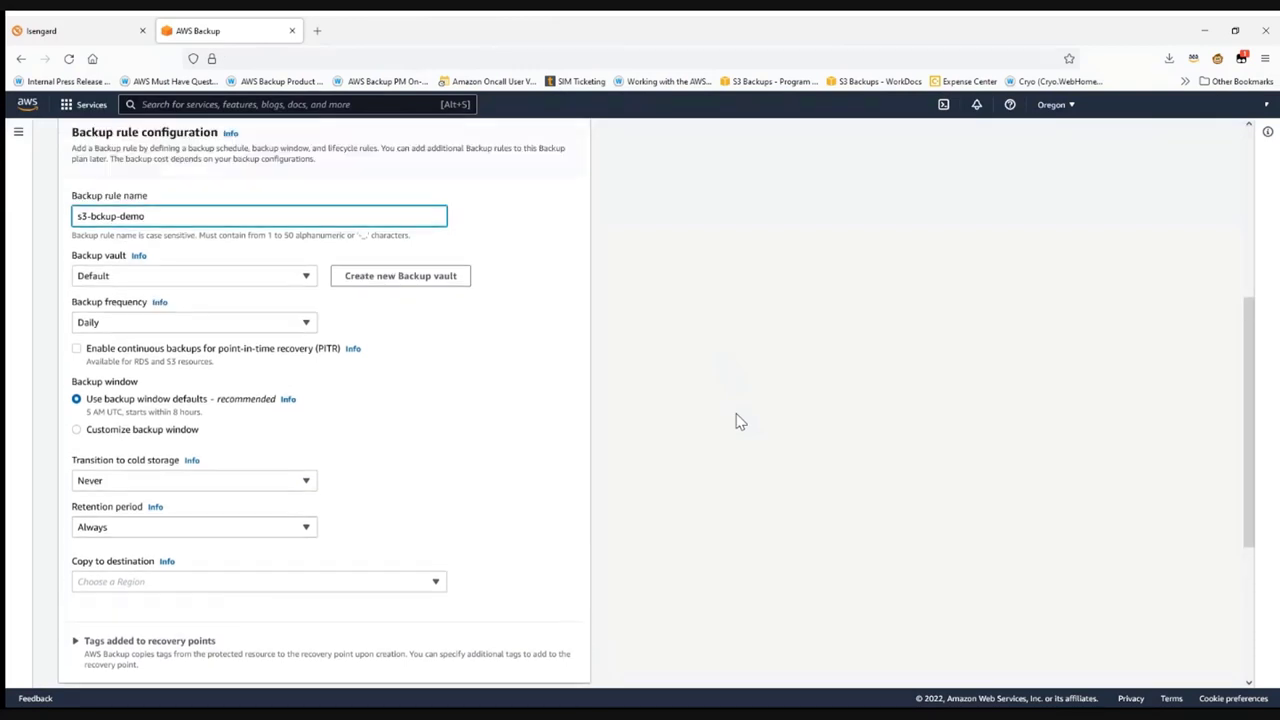
{"action": "left_click", "coordinate": [213, 285]}
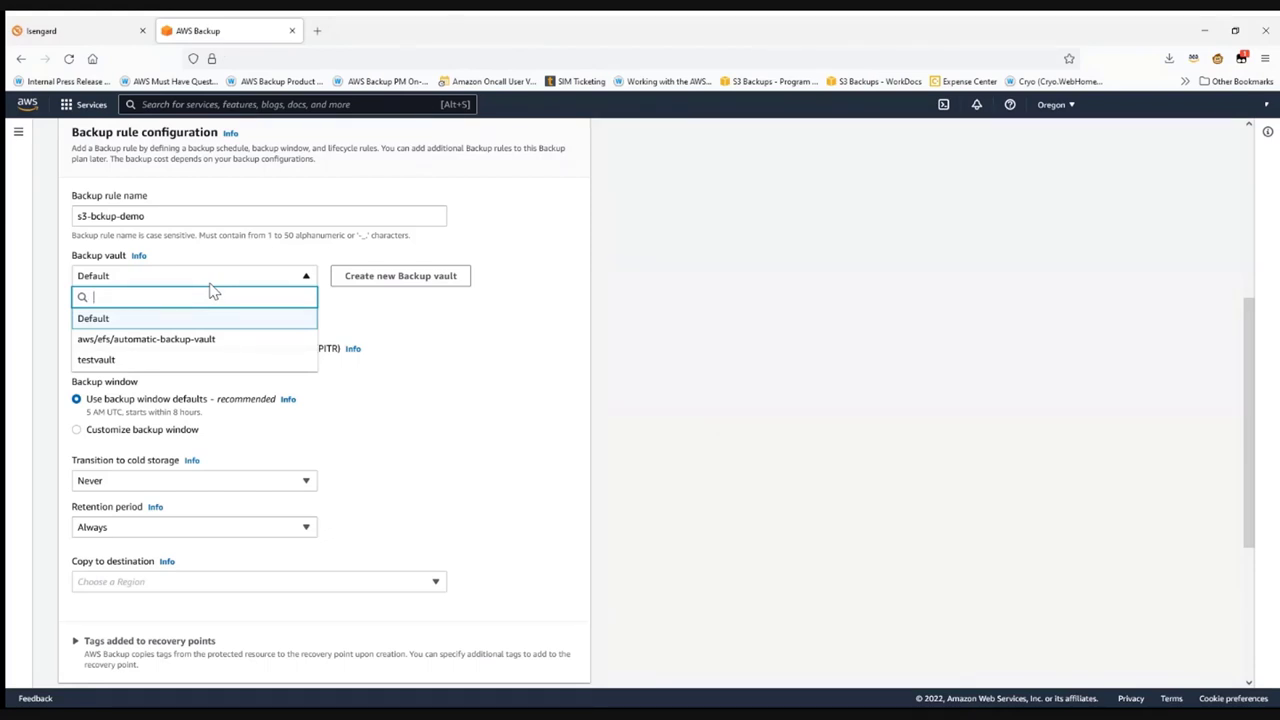
{"action": "left_click", "coordinate": [213, 285]}
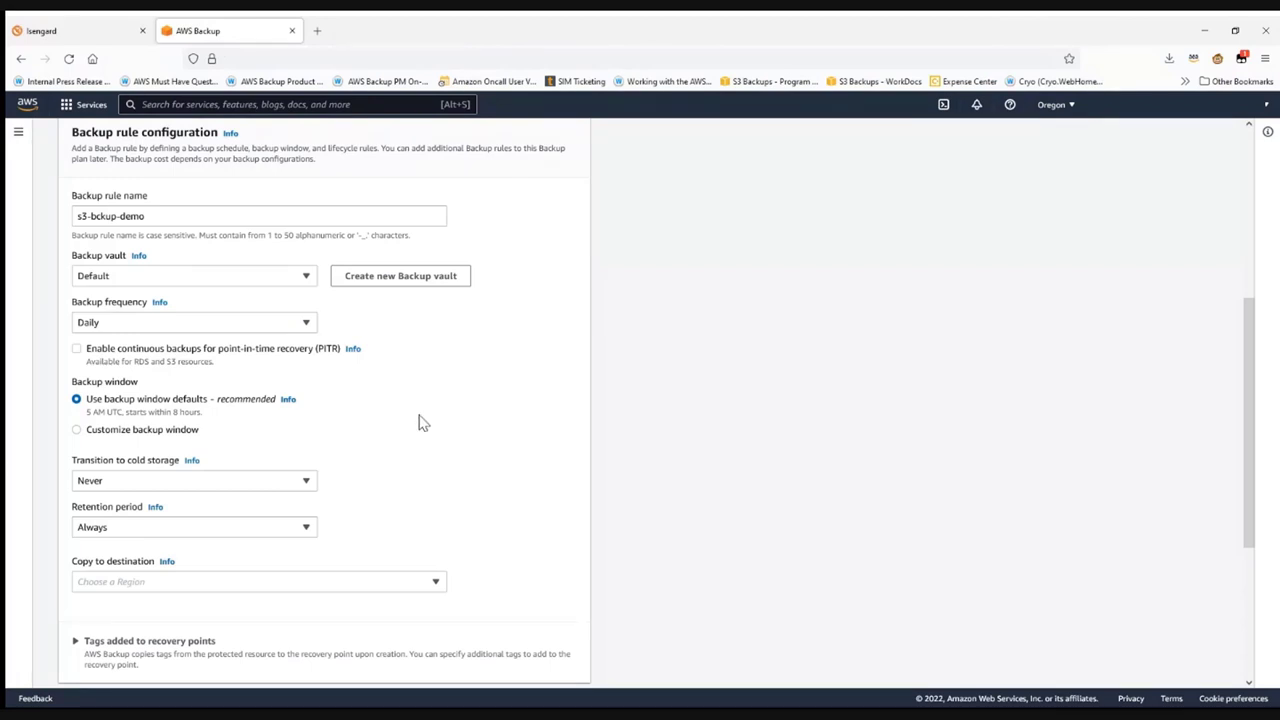
{"action": "left_click", "coordinate": [134, 330]}
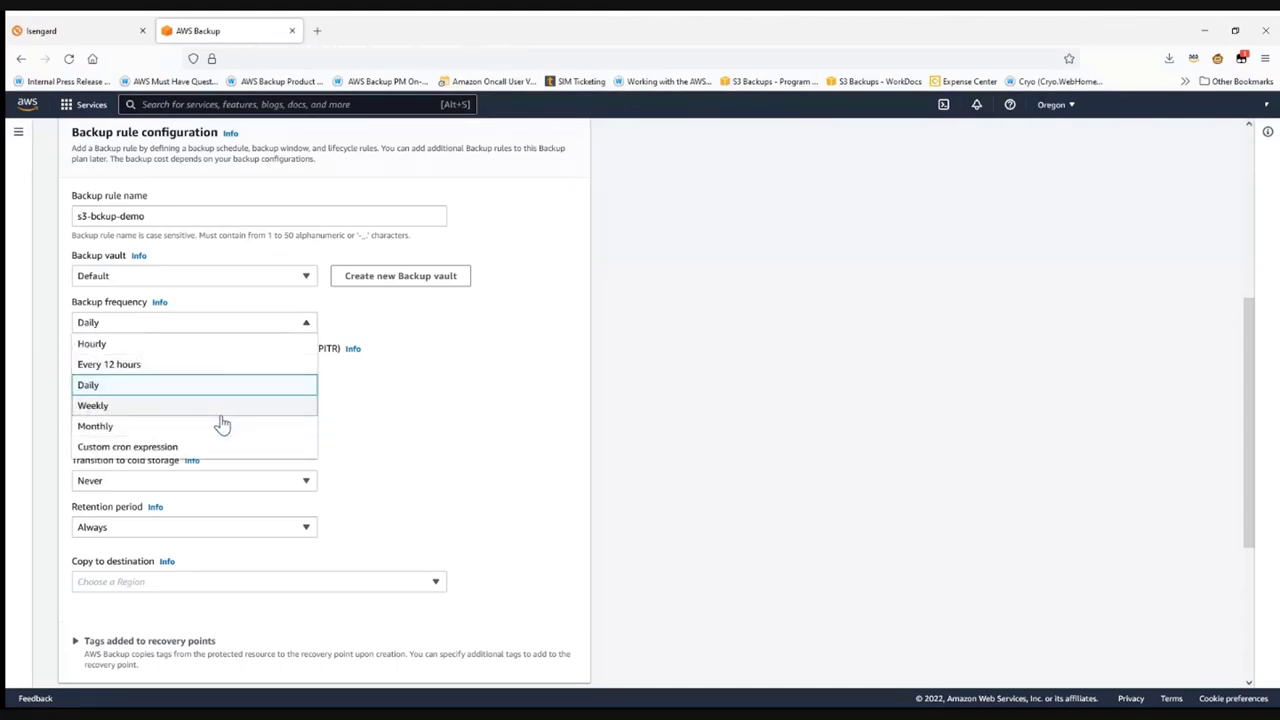
{"action": "left_click", "coordinate": [266, 323]}
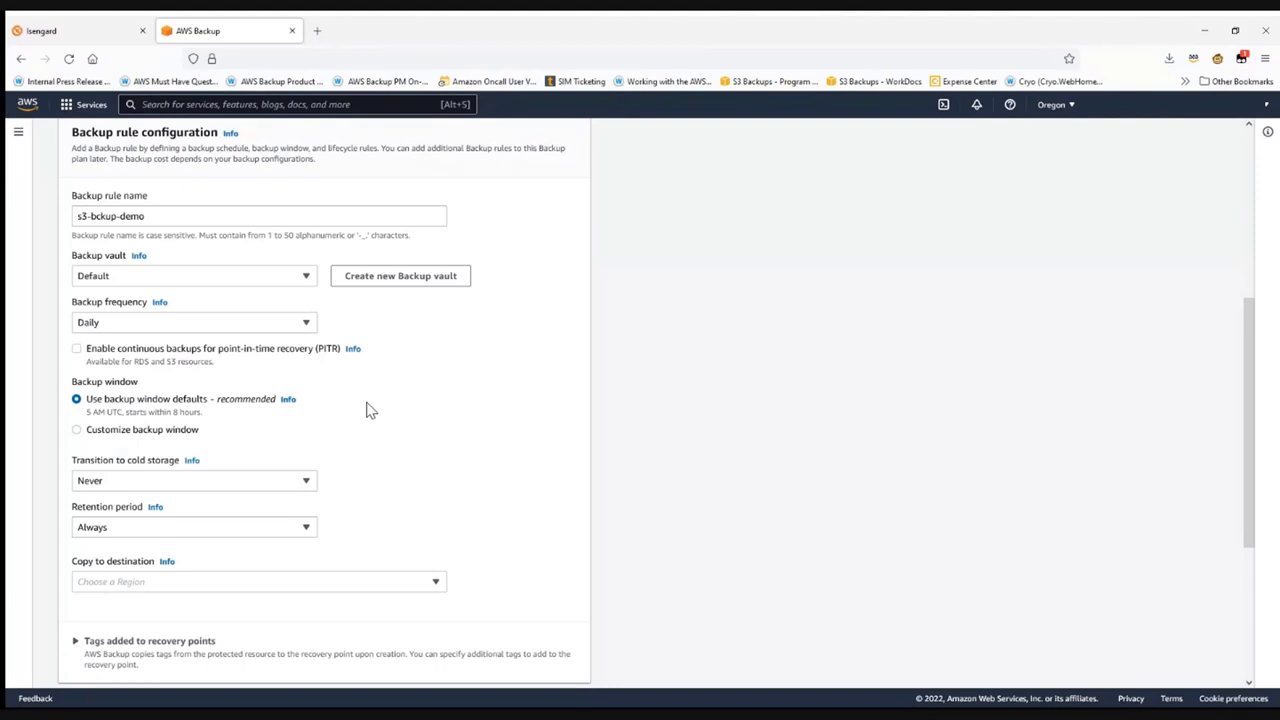
Step: Examine the rule's backup window, cold storage transition, retention period and copy destination Region options without changing them
{"action": "scroll", "coordinate": [360, 400], "scroll_direction": "down", "scroll_amount": 4}
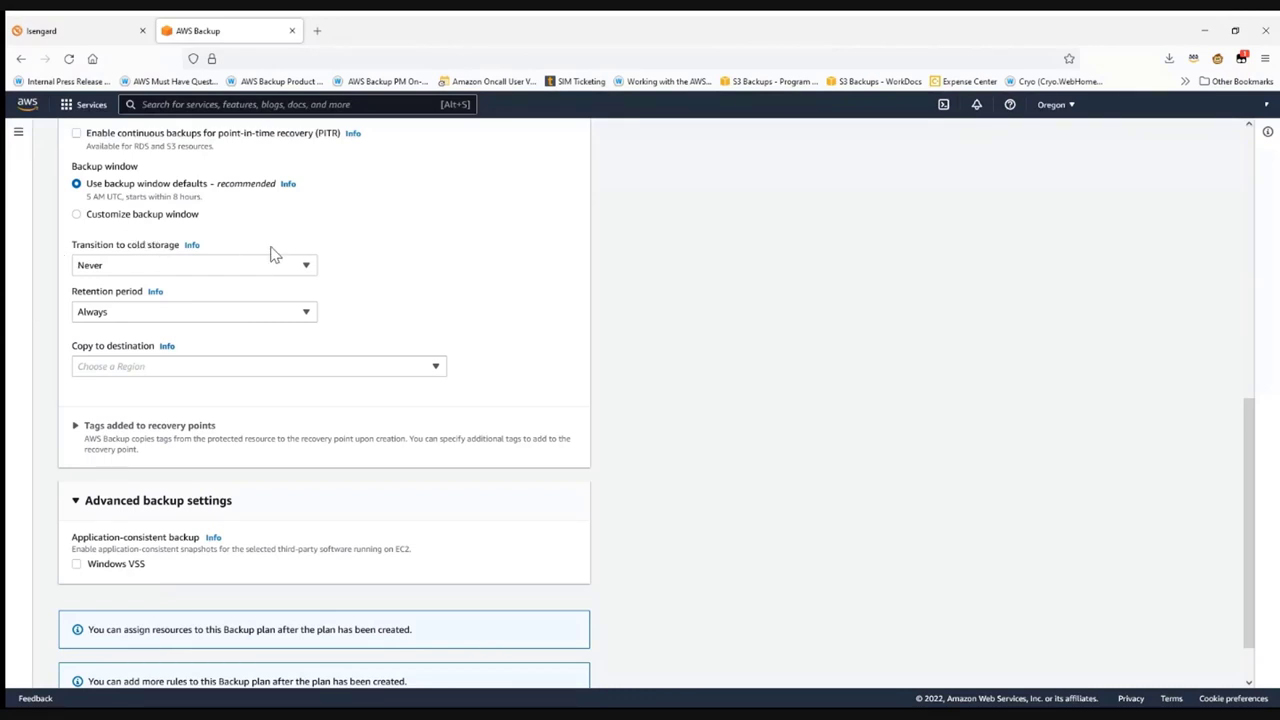
{"action": "scroll", "coordinate": [437, 261], "scroll_direction": "down", "scroll_amount": 1}
{"action": "scroll", "coordinate": [437, 262], "scroll_direction": "up", "scroll_amount": 1}
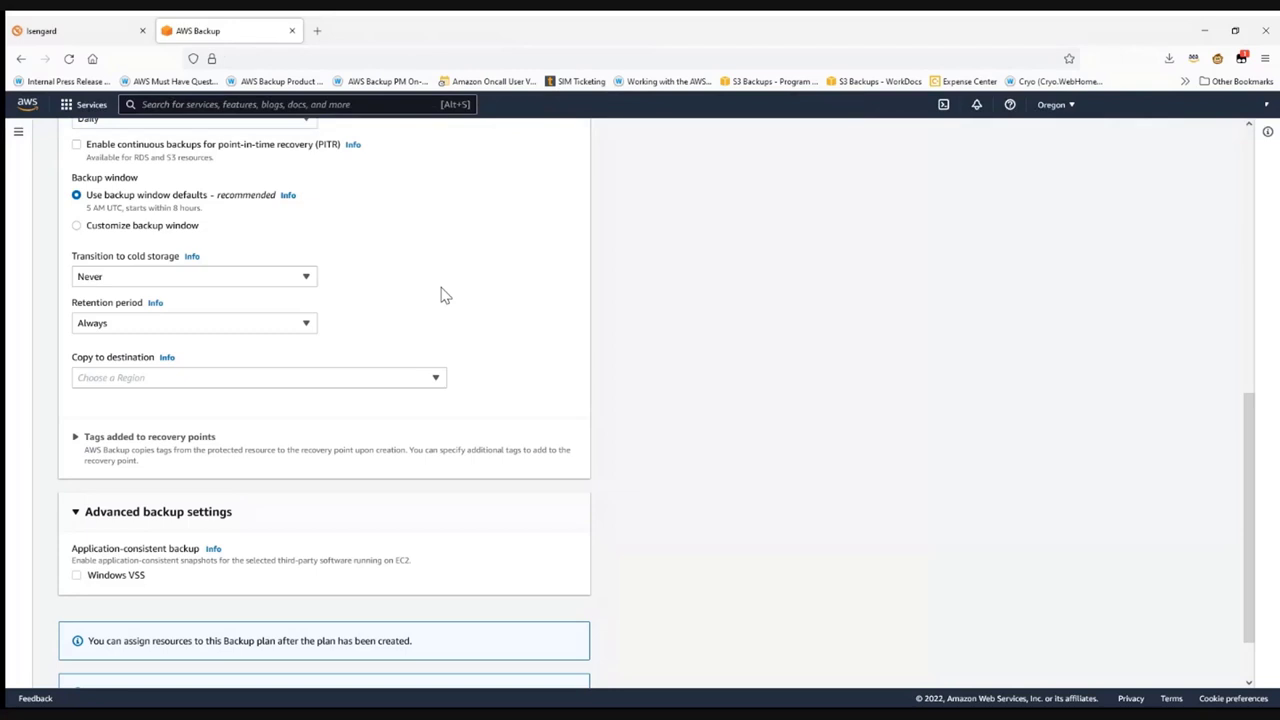
{"action": "left_click", "coordinate": [305, 388]}
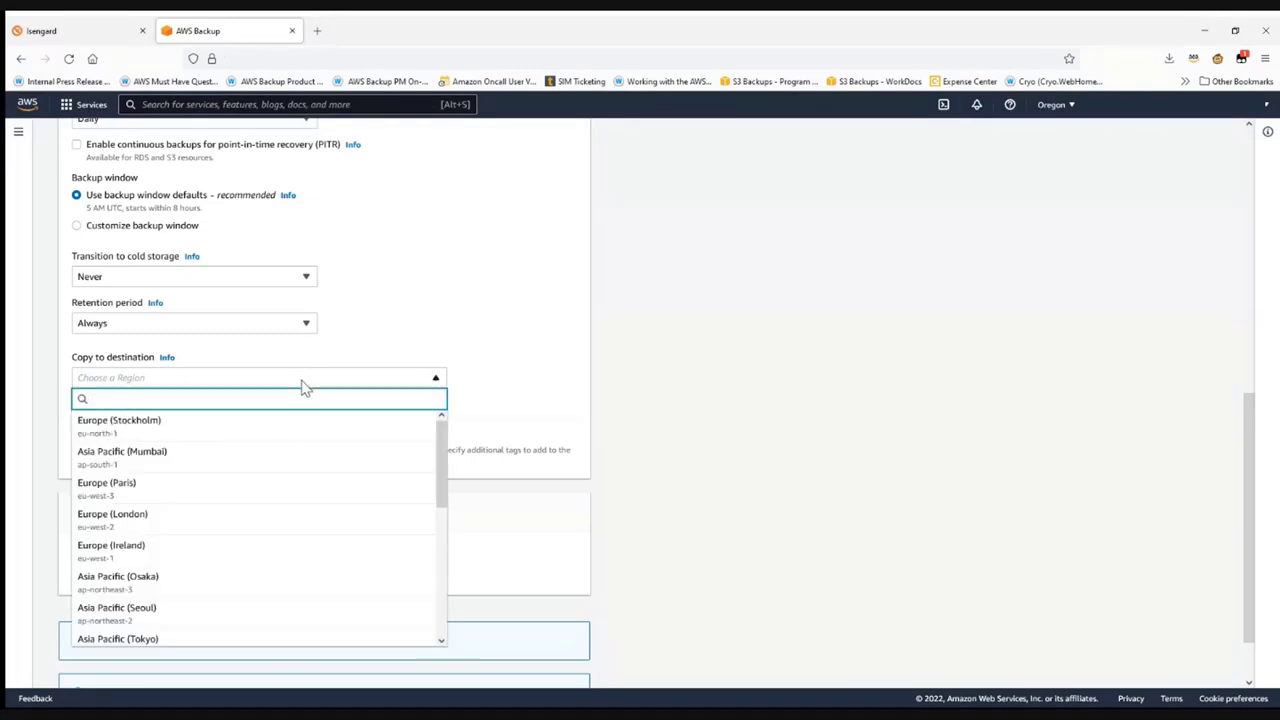
{"action": "left_click", "coordinate": [305, 388]}
{"action": "scroll", "coordinate": [553, 358], "scroll_direction": "up", "scroll_amount": 1}
{"action": "scroll", "coordinate": [553, 358], "scroll_direction": "up", "scroll_amount": 1}
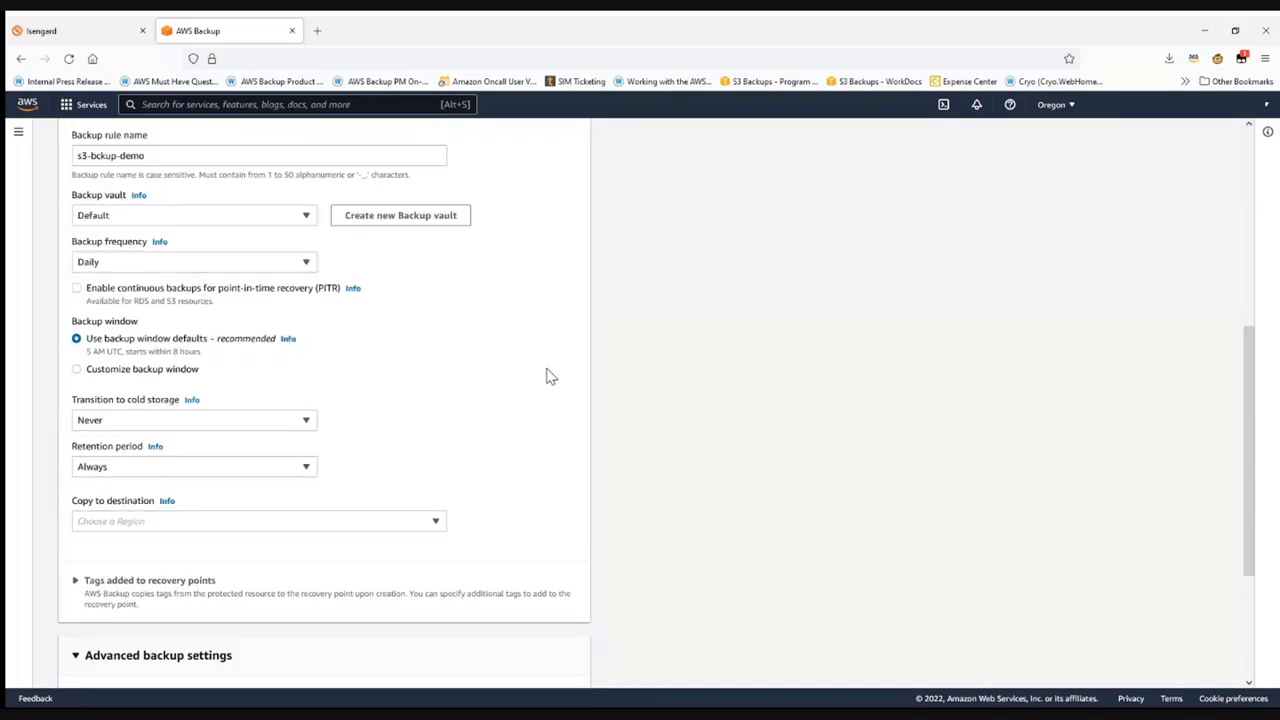
{"action": "scroll", "coordinate": [491, 463], "scroll_direction": "up", "scroll_amount": 1}
{"action": "scroll", "coordinate": [497, 460], "scroll_direction": "down", "scroll_amount": 2}
{"action": "scroll", "coordinate": [497, 452], "scroll_direction": "down", "scroll_amount": 2}
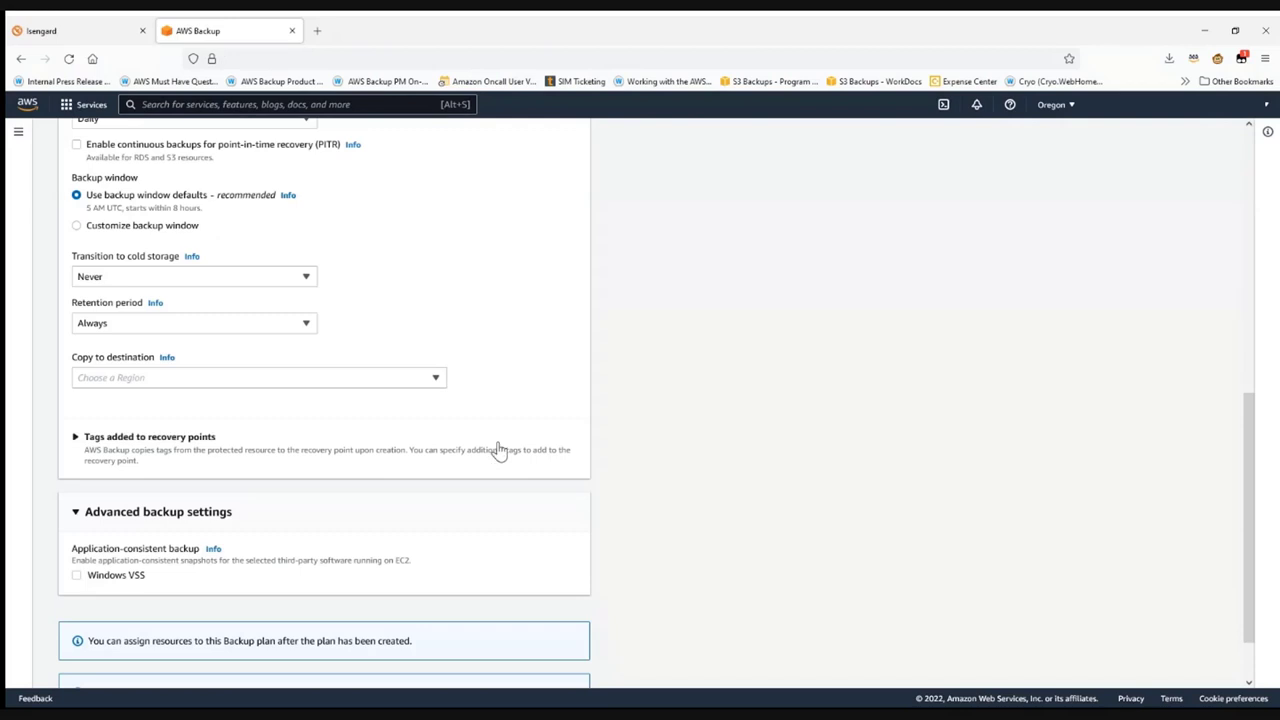
Step: Check the rule configuration once more and create the backup plan
{"action": "scroll", "coordinate": [494, 449], "scroll_direction": "up", "scroll_amount": 3}
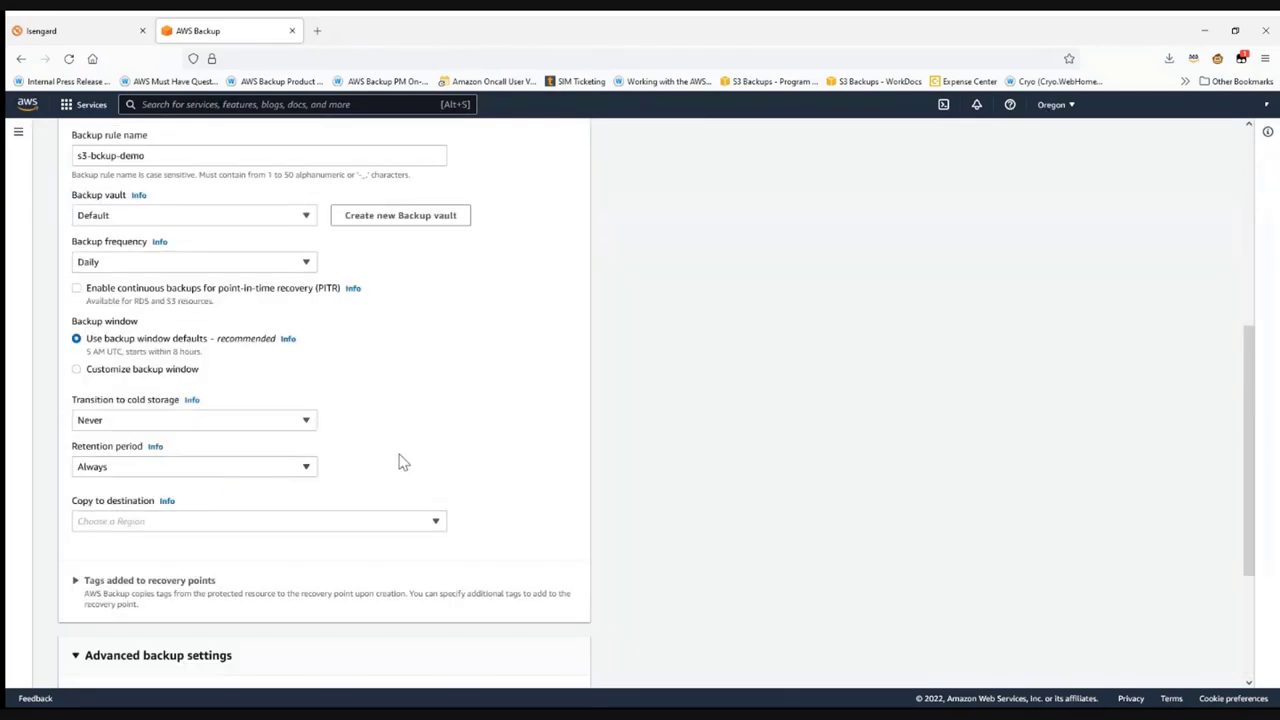
{"action": "scroll", "coordinate": [505, 370], "scroll_direction": "down", "scroll_amount": 3}
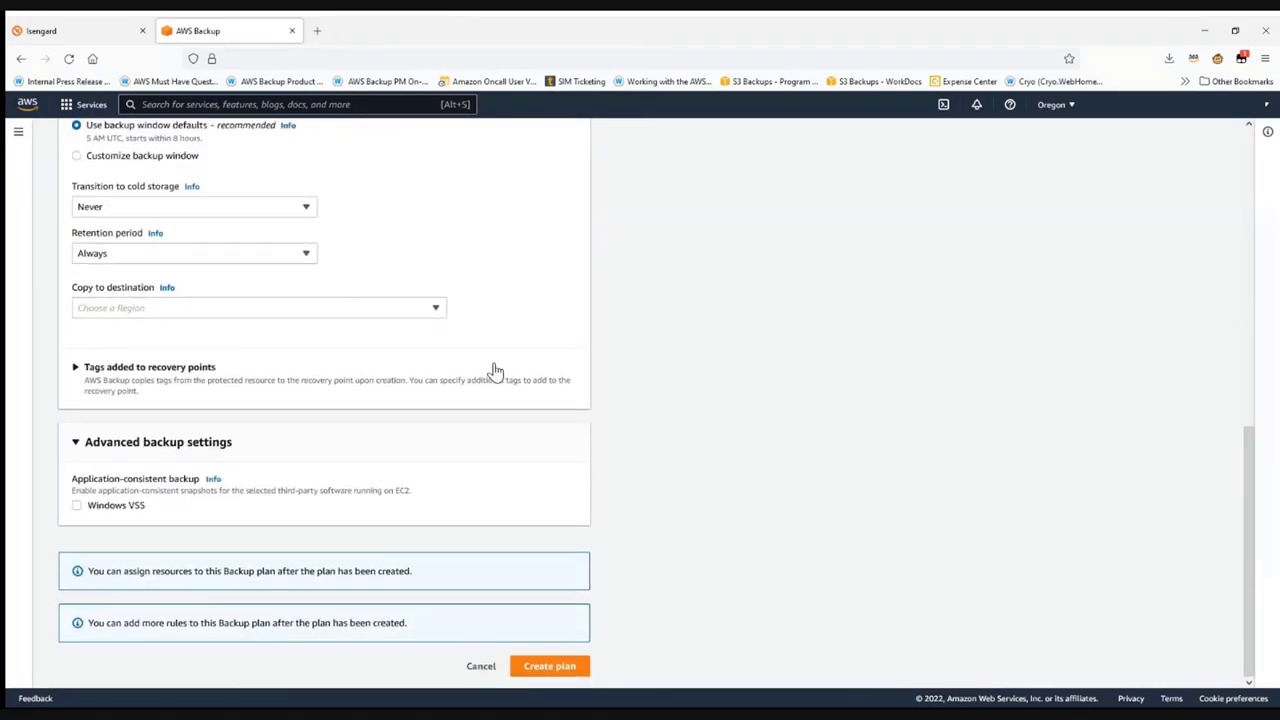
{"action": "scroll", "coordinate": [503, 371], "scroll_direction": "up", "scroll_amount": 3}
{"action": "scroll", "coordinate": [508, 370], "scroll_direction": "down", "scroll_amount": 3}
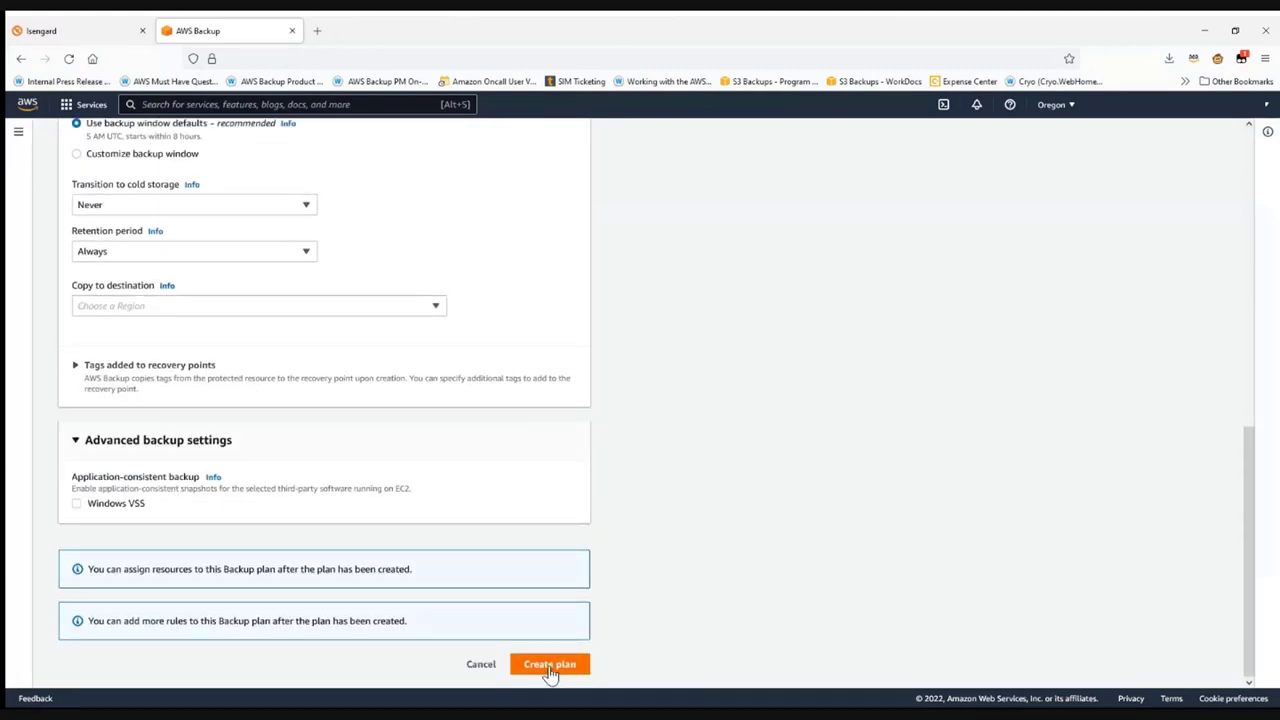
{"action": "left_click", "coordinate": [550, 665]}
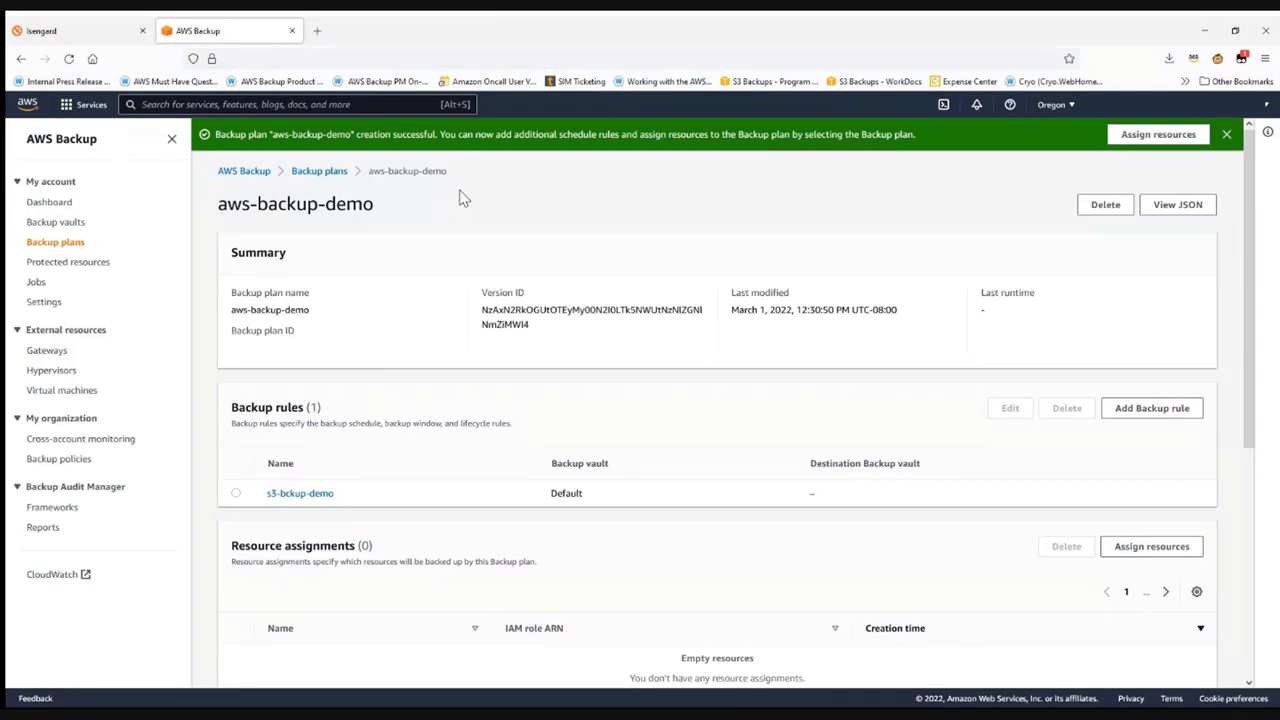
Step: Reopen the aws-backup-demo plan from the backup plans list and start assigning resources to it
{"action": "scroll", "coordinate": [450, 270], "scroll_direction": "down", "scroll_amount": 5}
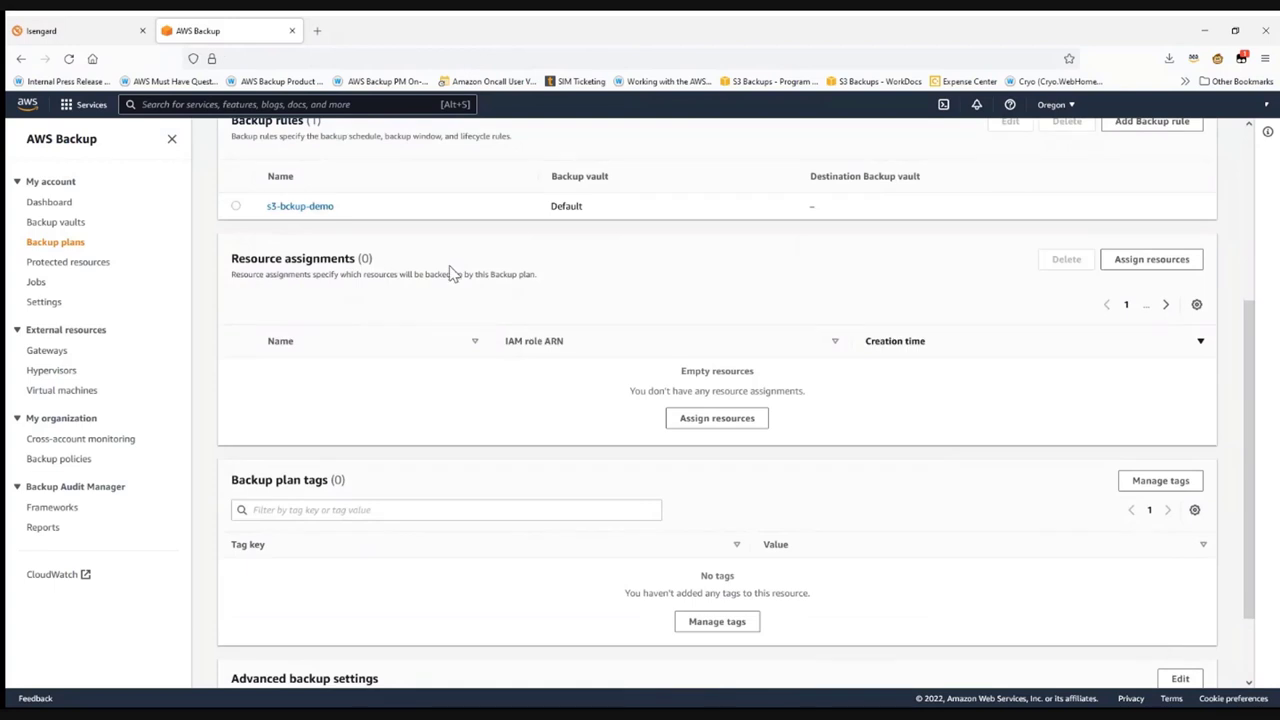
{"action": "left_click", "coordinate": [42, 246]}
{"action": "left_click", "coordinate": [278, 382]}
{"action": "scroll", "coordinate": [686, 414], "scroll_direction": "down", "scroll_amount": 2}
{"action": "scroll", "coordinate": [690, 416], "scroll_direction": "down", "scroll_amount": 3}
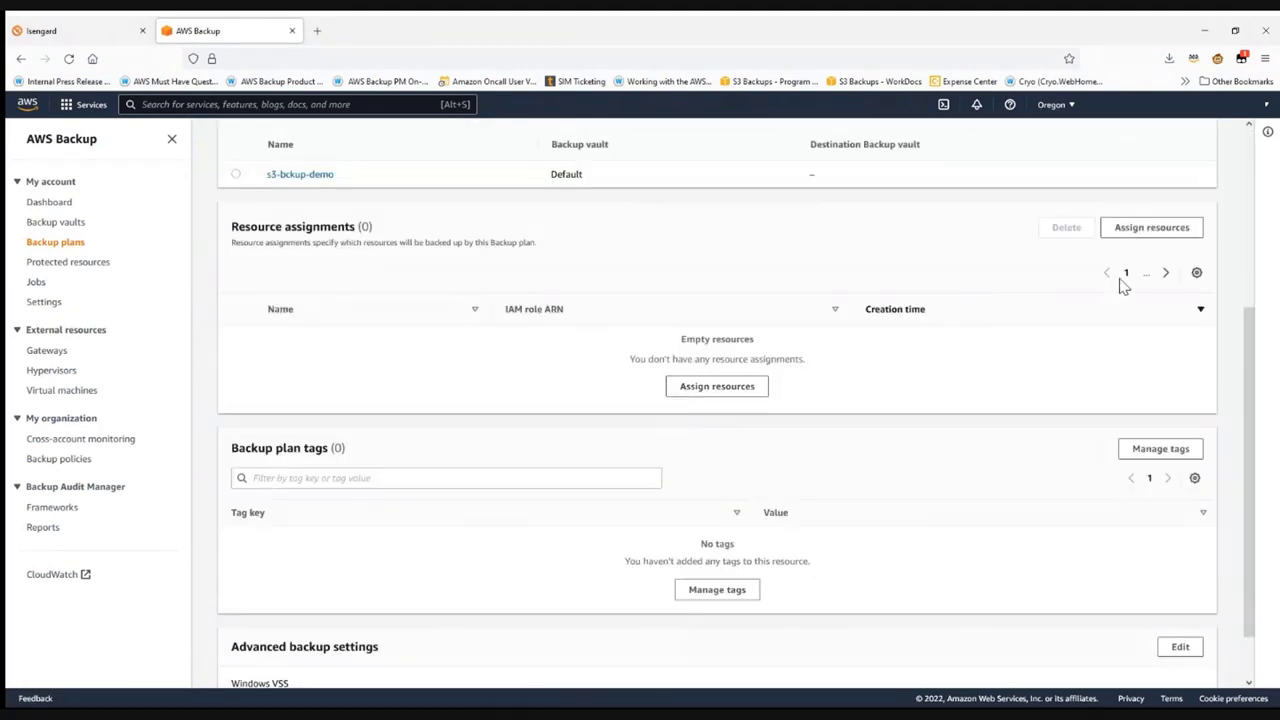
{"action": "left_click", "coordinate": [1140, 240]}
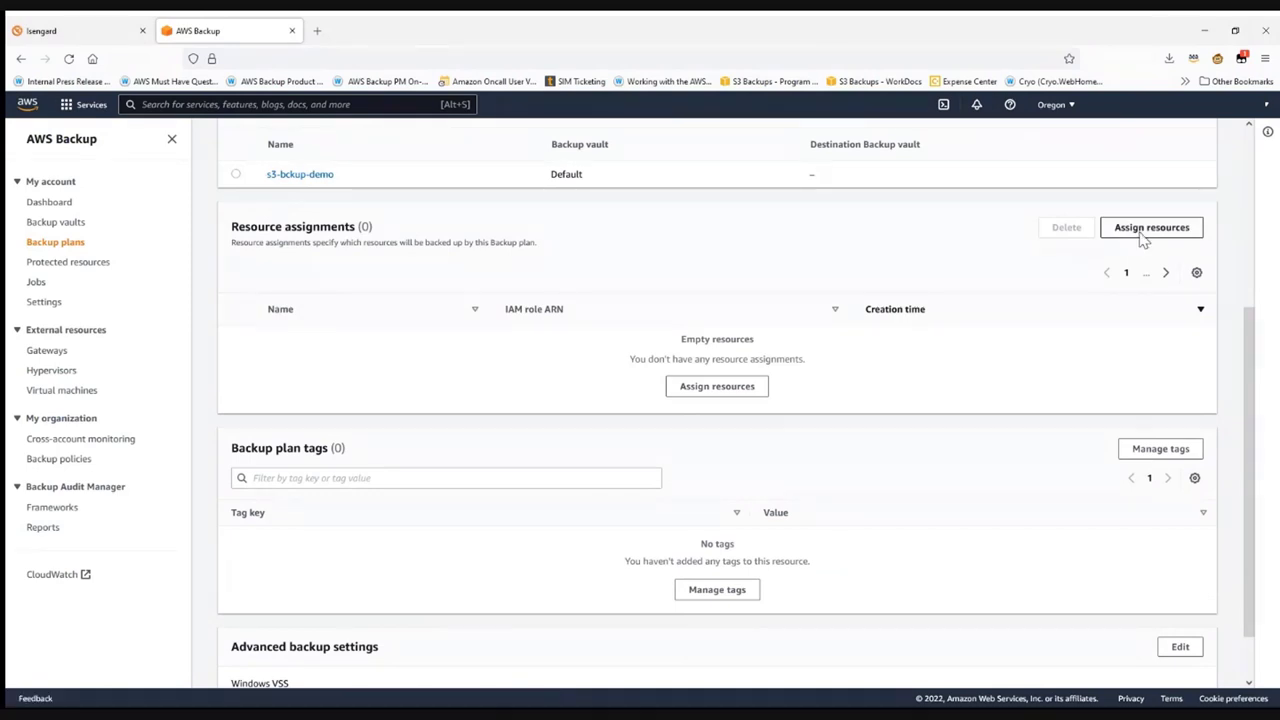
Step: Name the new resource assignment s3-demo, keeping the default IAM role
{"action": "scroll", "coordinate": [591, 375], "scroll_direction": "up", "scroll_amount": 2}
{"action": "left_click", "coordinate": [237, 285]}
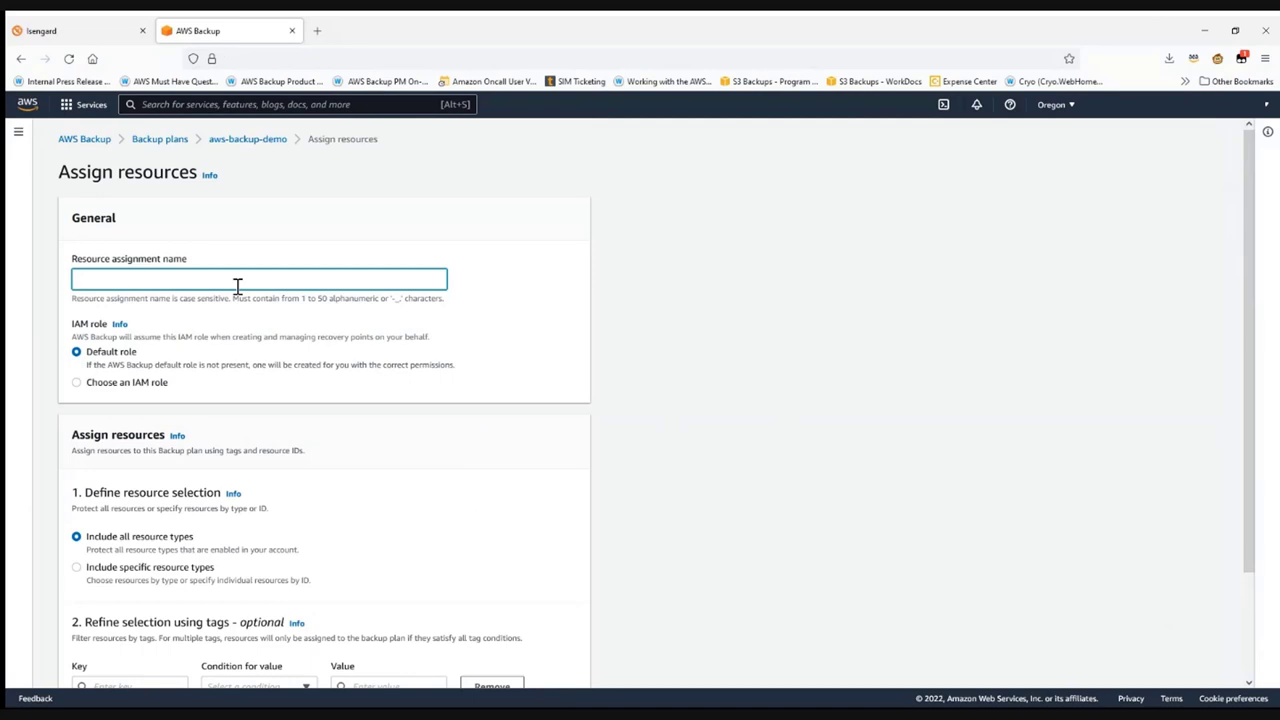
{"action": "type", "text": "s3-demo"}
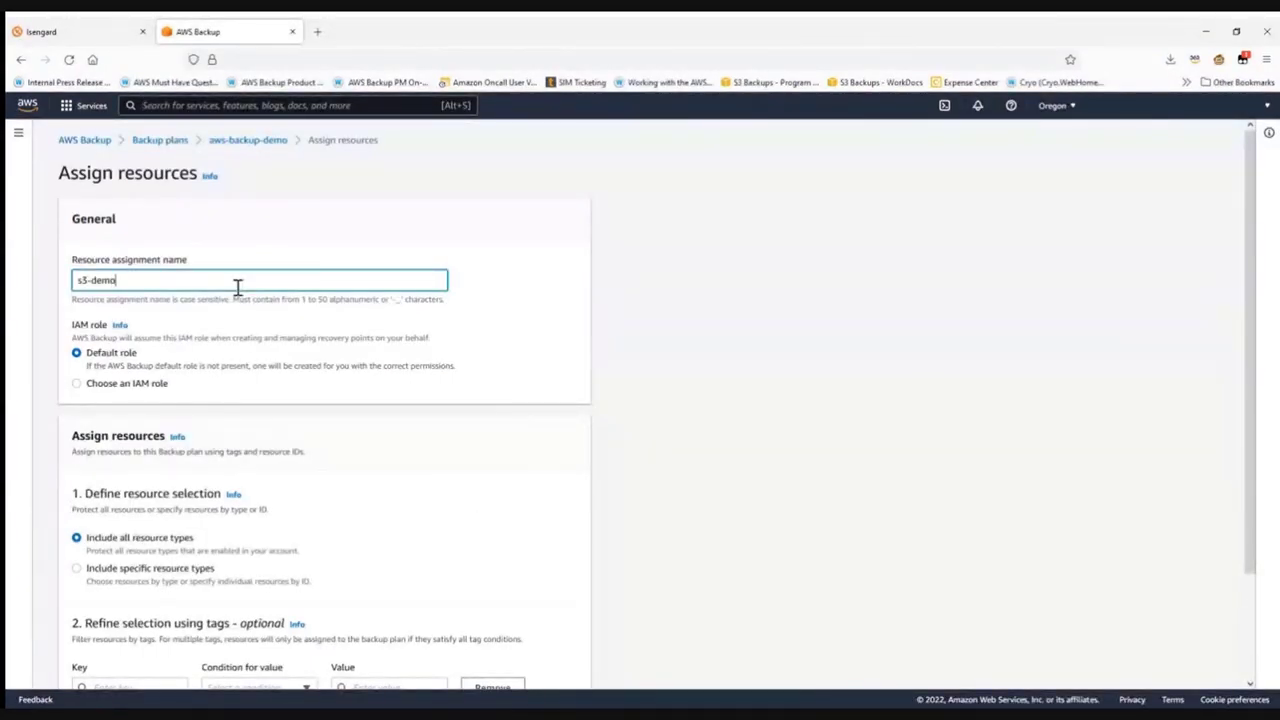
Step: Limit the resource selection to specific resource types and choose S3 as the type to protect
{"action": "scroll", "coordinate": [403, 306], "scroll_direction": "down", "scroll_amount": 3}
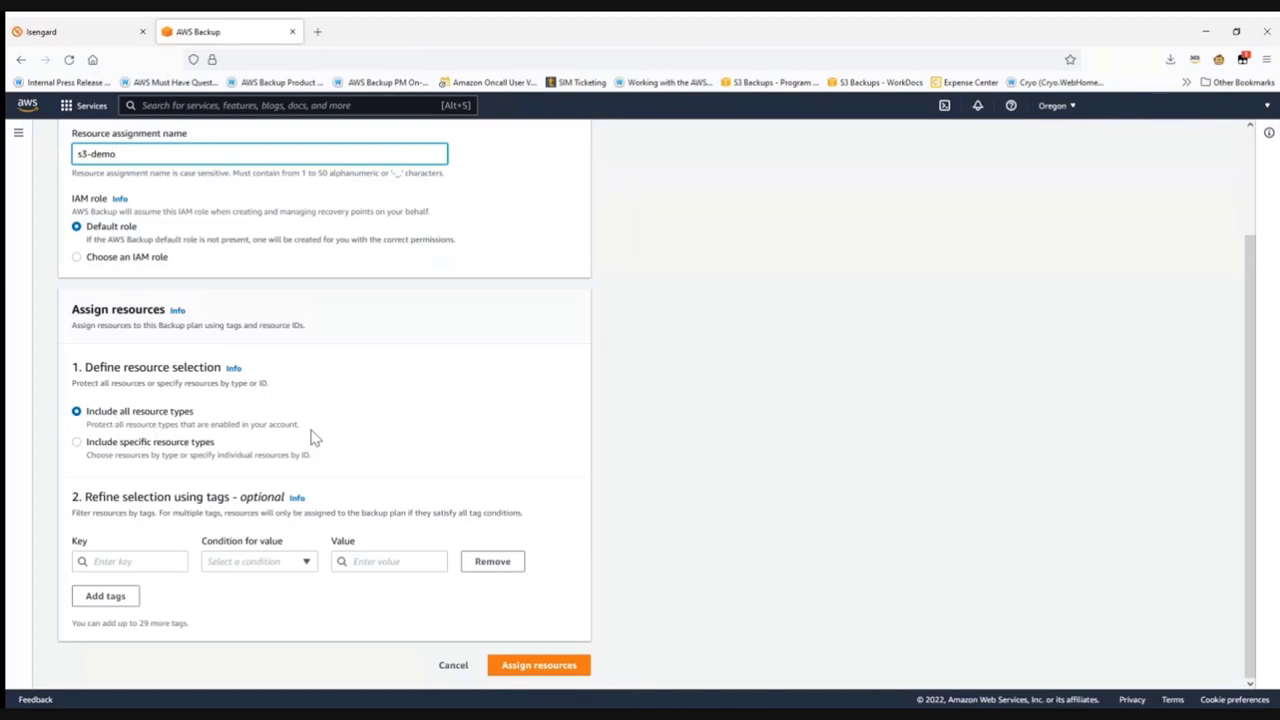
{"action": "left_click", "coordinate": [132, 452]}
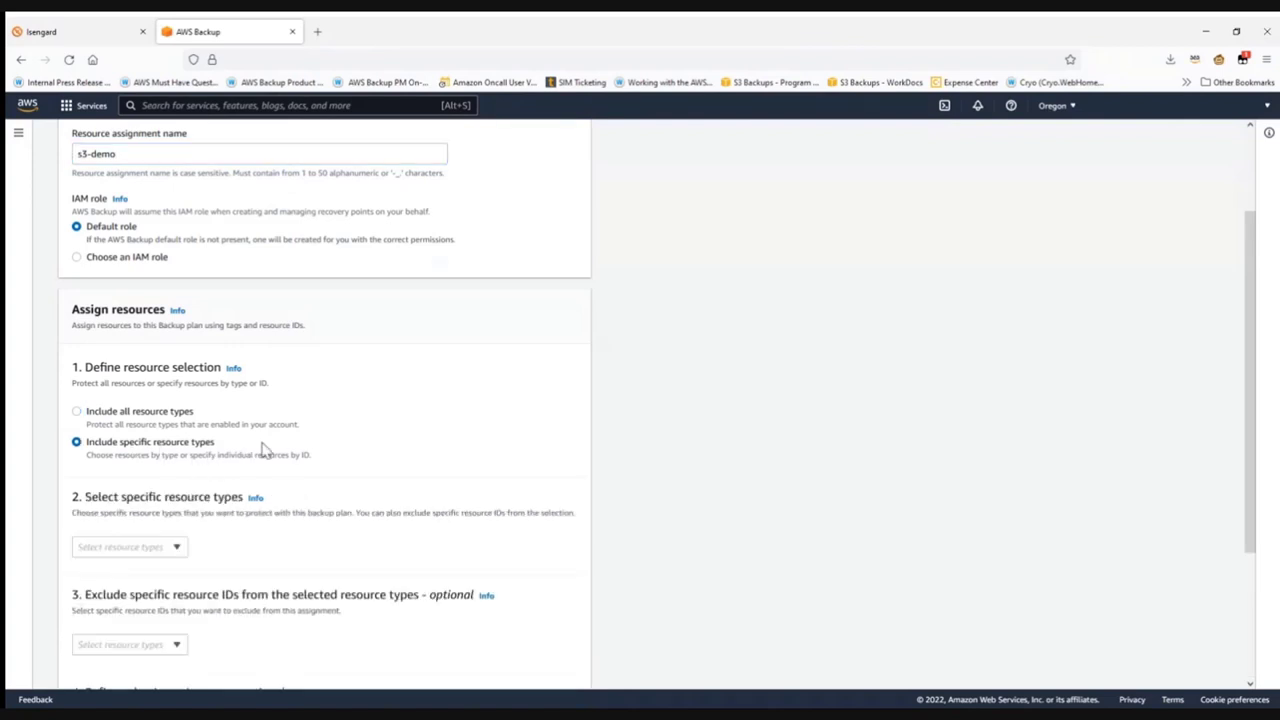
{"action": "scroll", "coordinate": [409, 394], "scroll_direction": "down", "scroll_amount": 2}
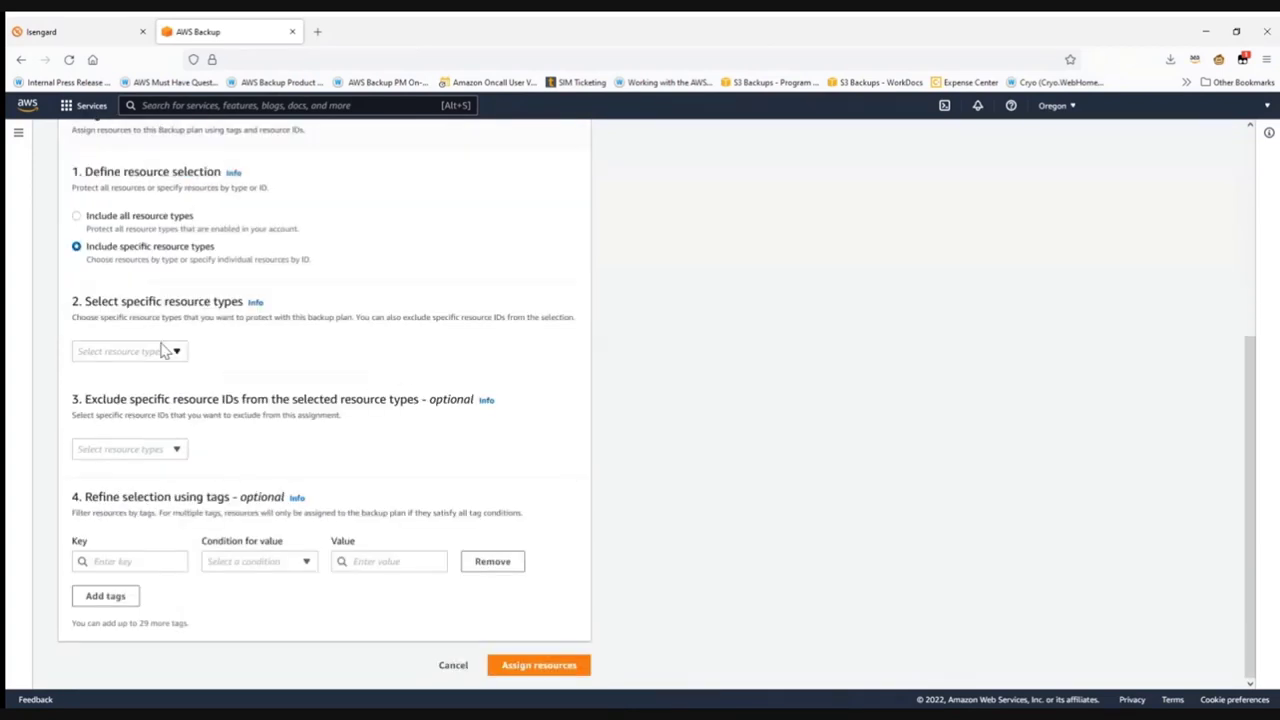
{"action": "left_click", "coordinate": [129, 356]}
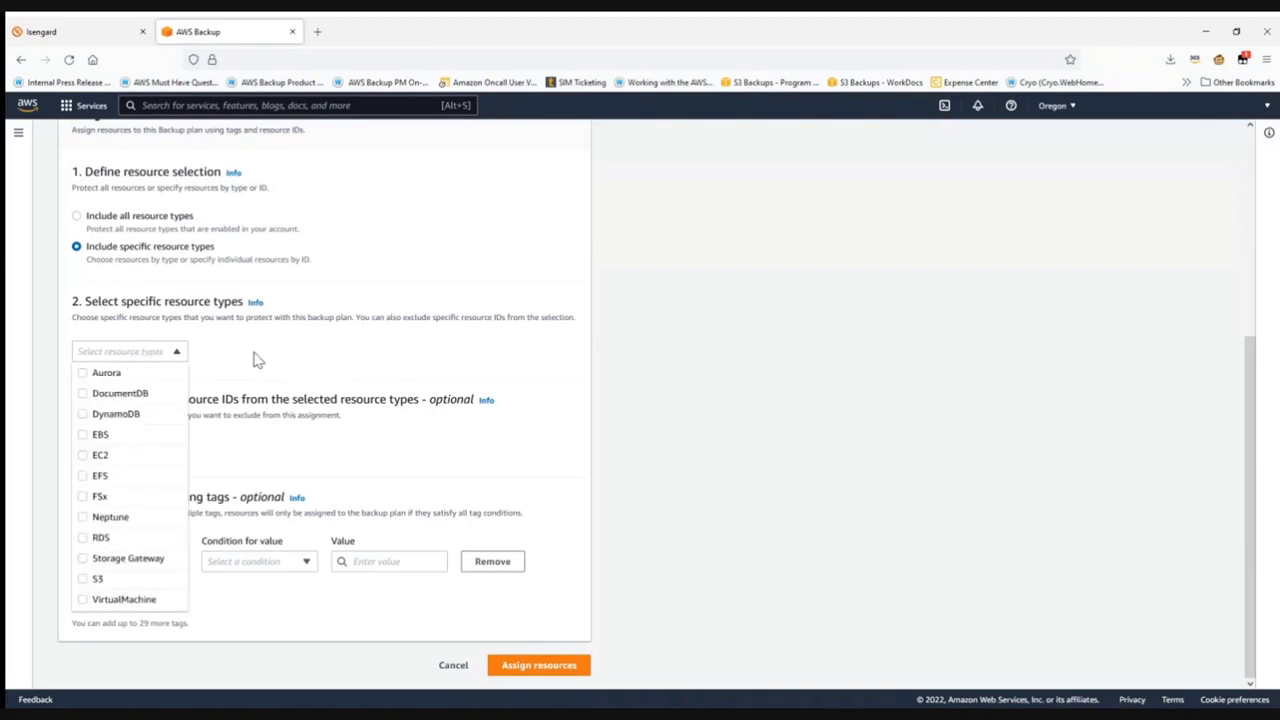
{"action": "left_click", "coordinate": [82, 584]}
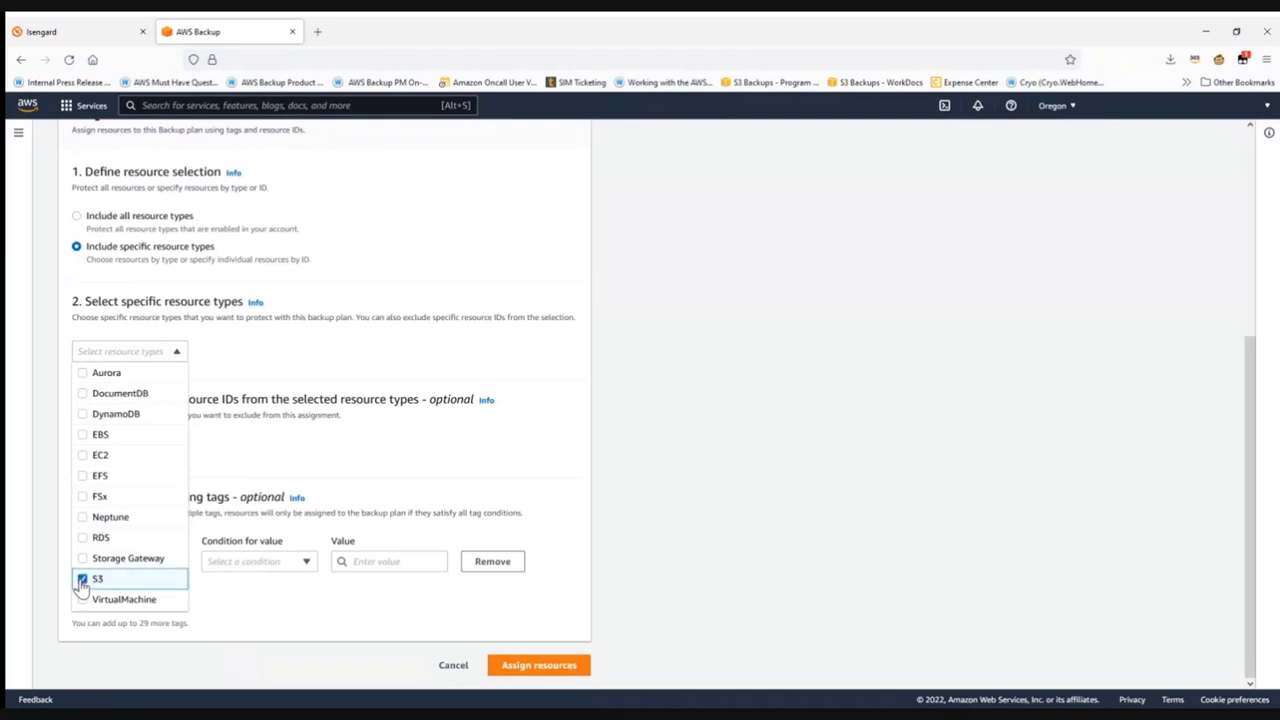
{"action": "left_click", "coordinate": [330, 386]}
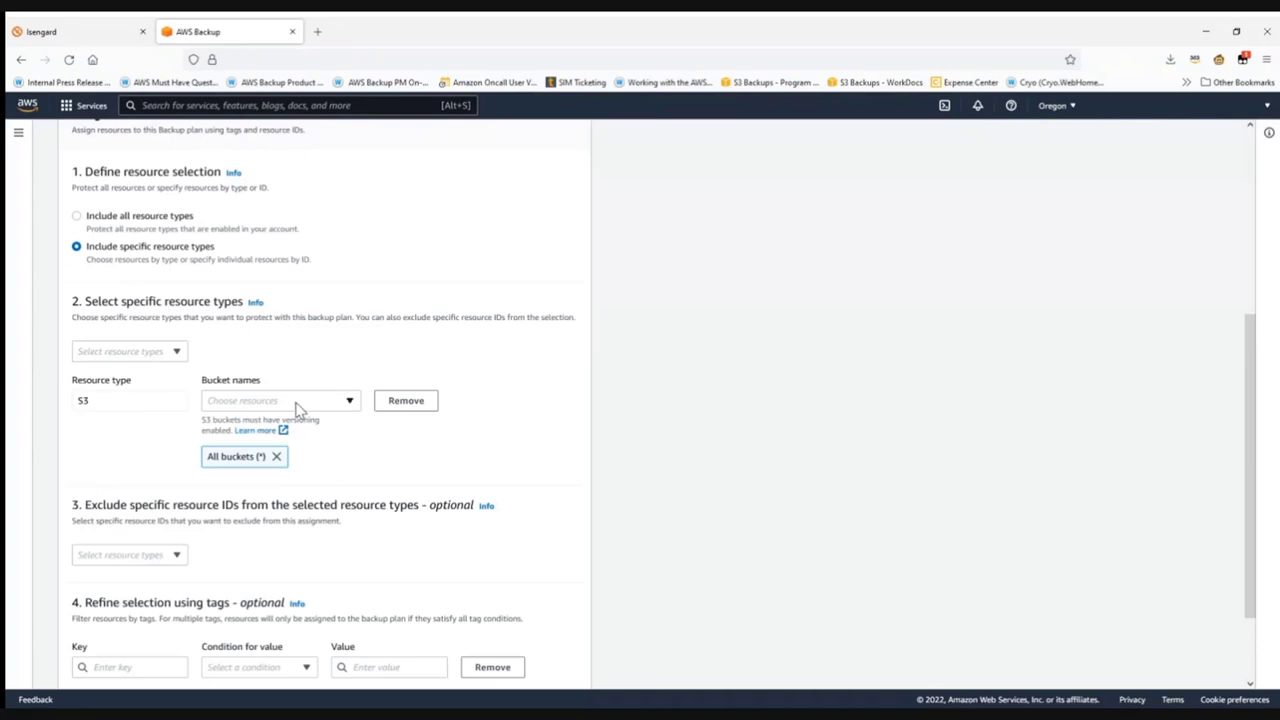
Step: Replace the all-buckets selection for S3 with only the aviubackuptest bucket
{"action": "left_click", "coordinate": [295, 405]}
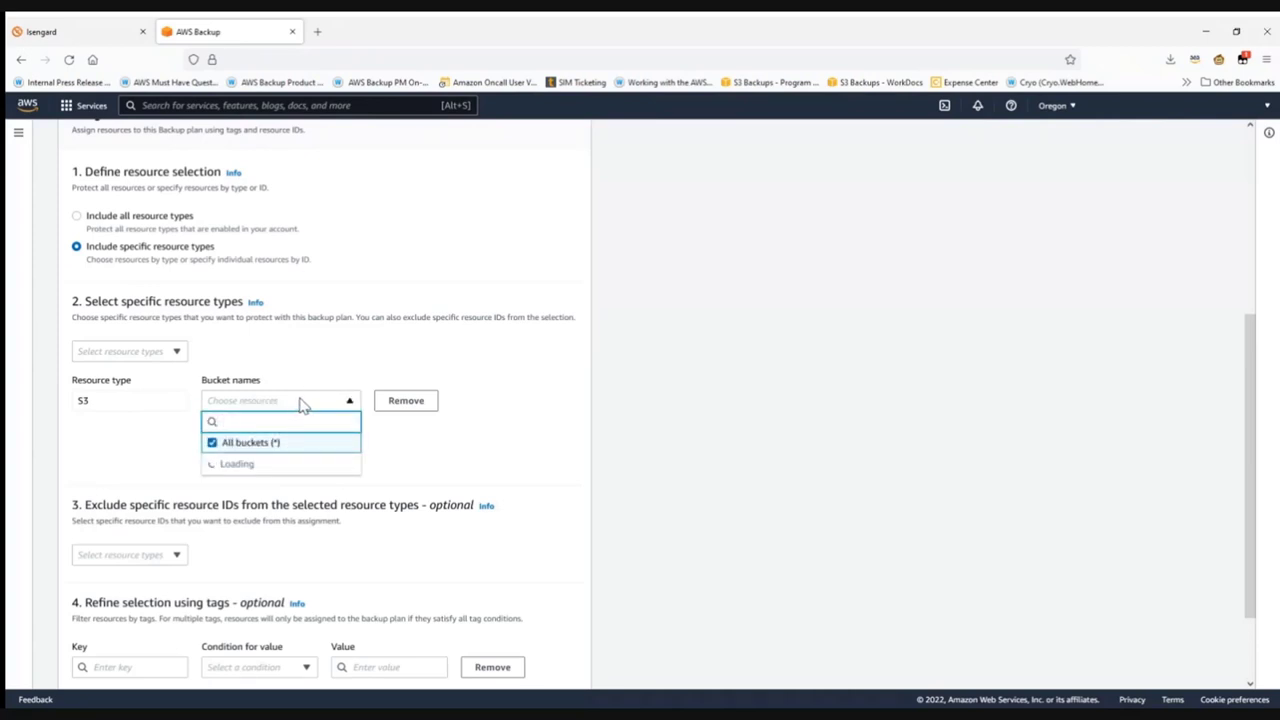
{"action": "left_click", "coordinate": [212, 444]}
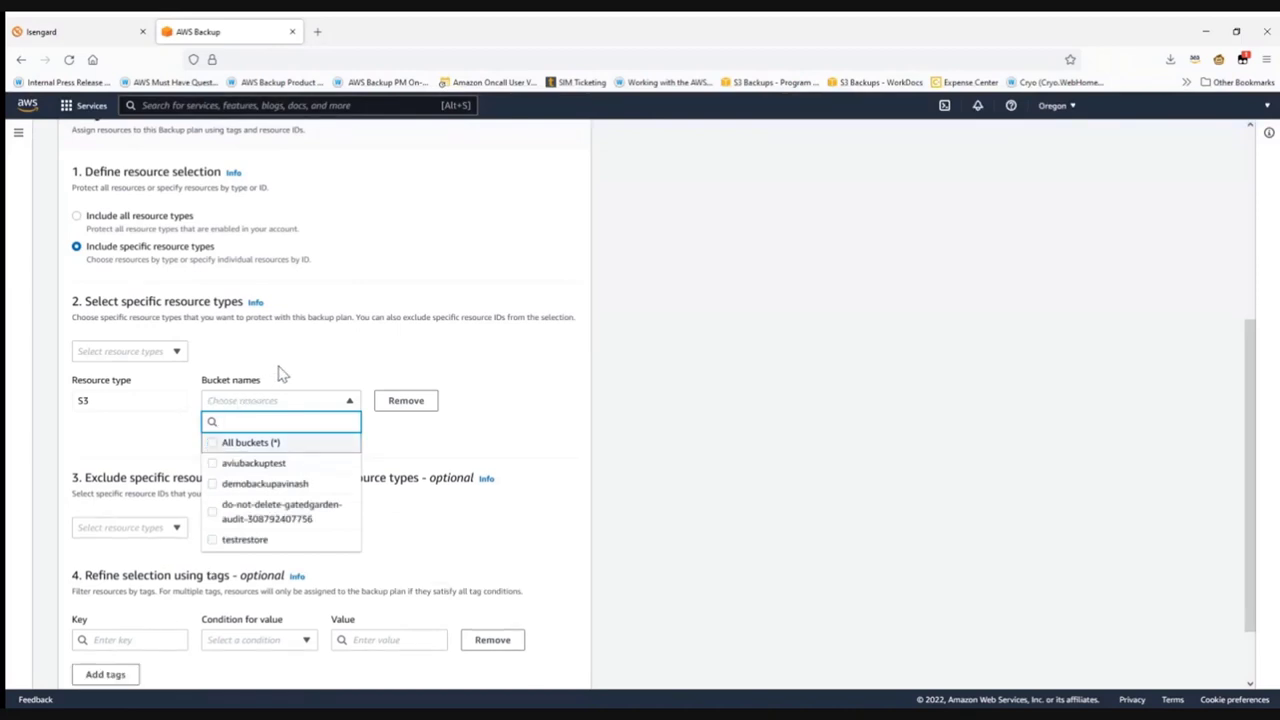
{"action": "left_click", "coordinate": [211, 466]}
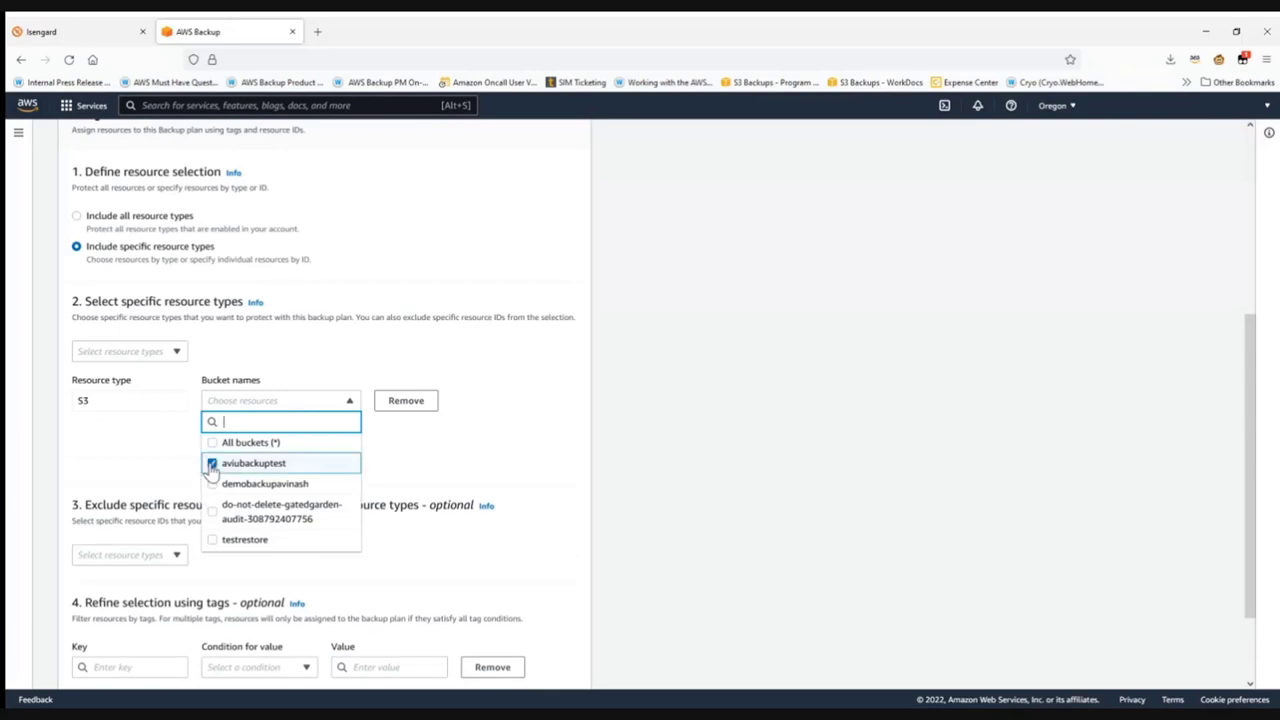
{"action": "left_click", "coordinate": [474, 463]}
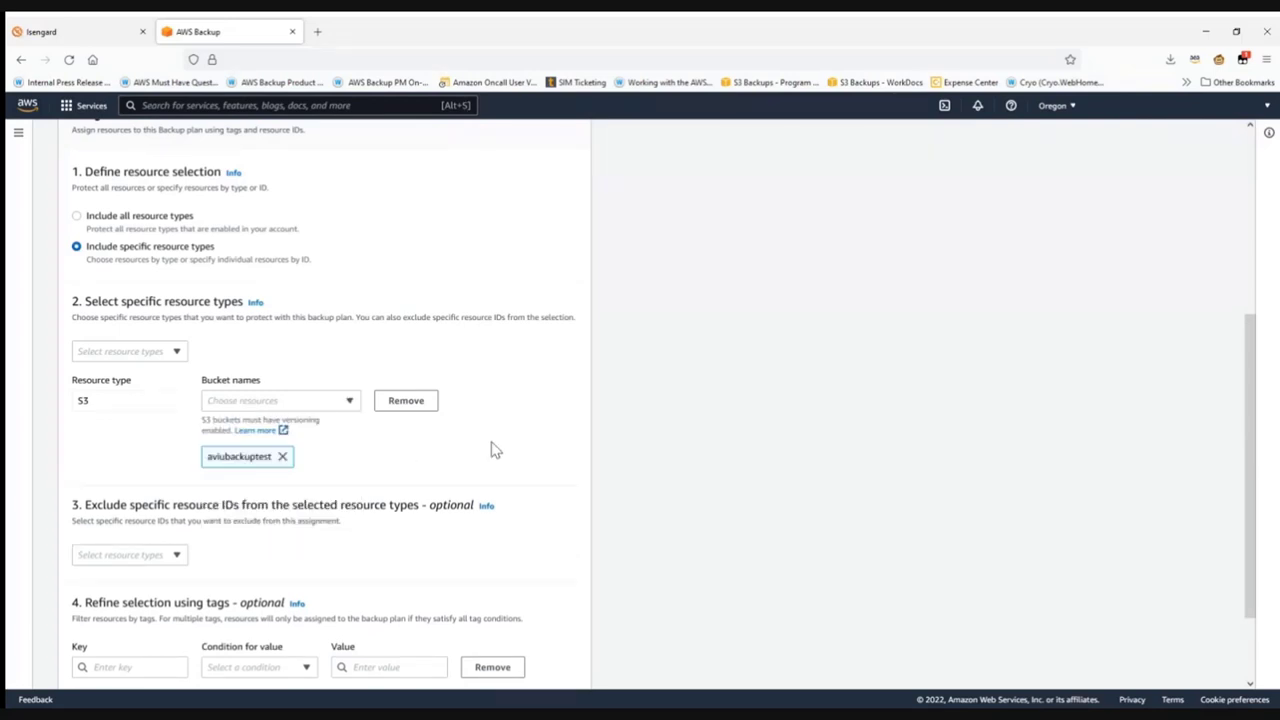
Step: Check the optional exclusion and tag refinement settings, leaving them empty, and assign the resources to the backup plan
{"action": "scroll", "coordinate": [508, 406], "scroll_direction": "down", "scroll_amount": 2}
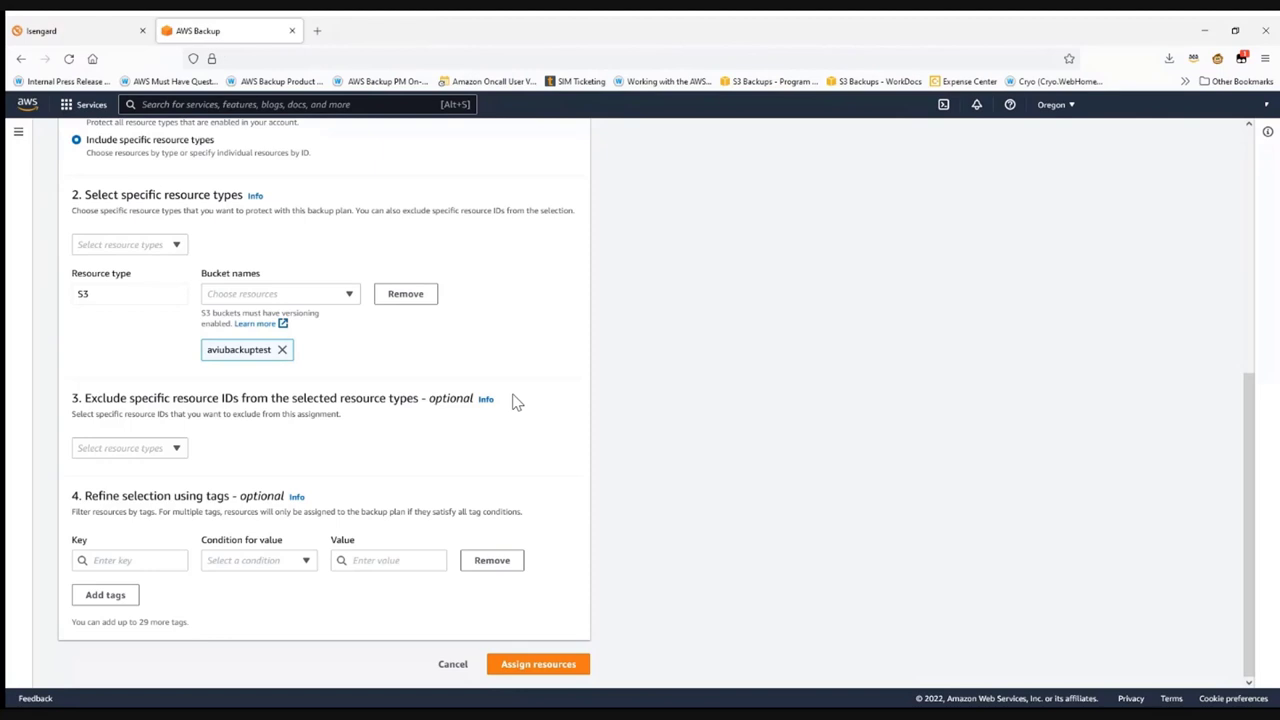
{"action": "left_click", "coordinate": [111, 560]}
{"action": "left_click", "coordinate": [386, 489]}
{"action": "scroll", "coordinate": [552, 368], "scroll_direction": "up", "scroll_amount": 2}
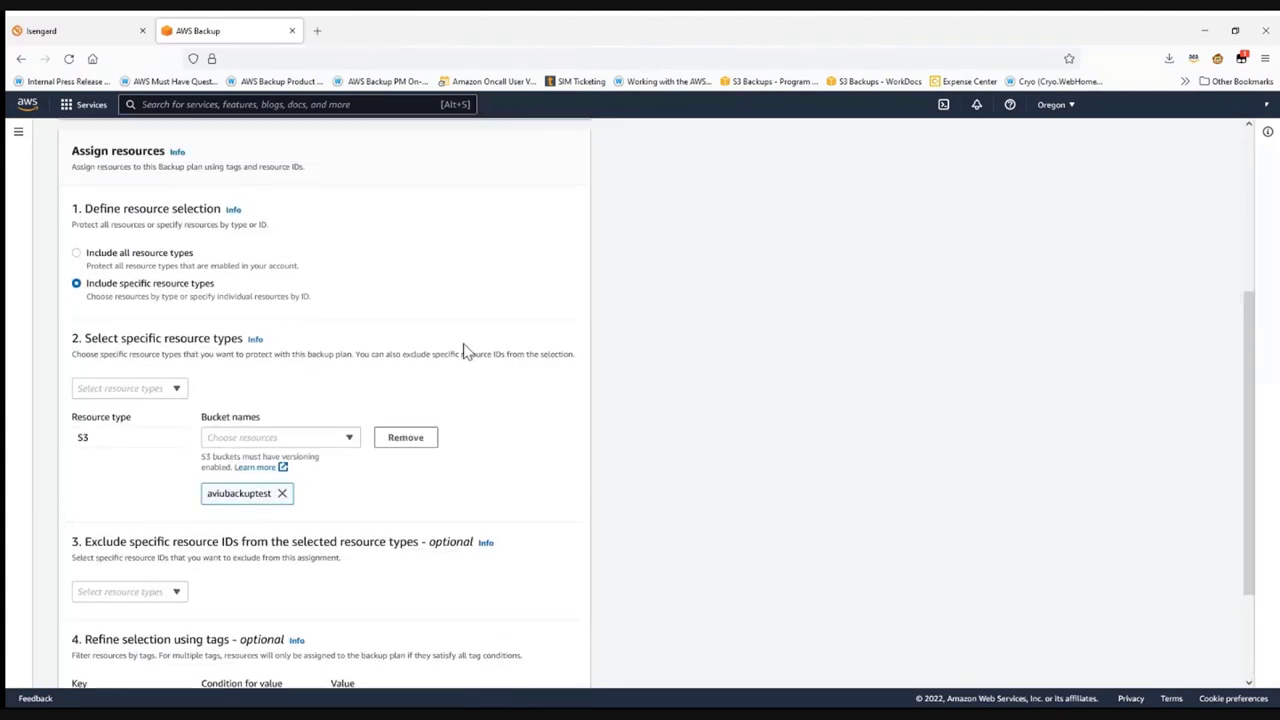
{"action": "scroll", "coordinate": [460, 354], "scroll_direction": "down", "scroll_amount": 3}
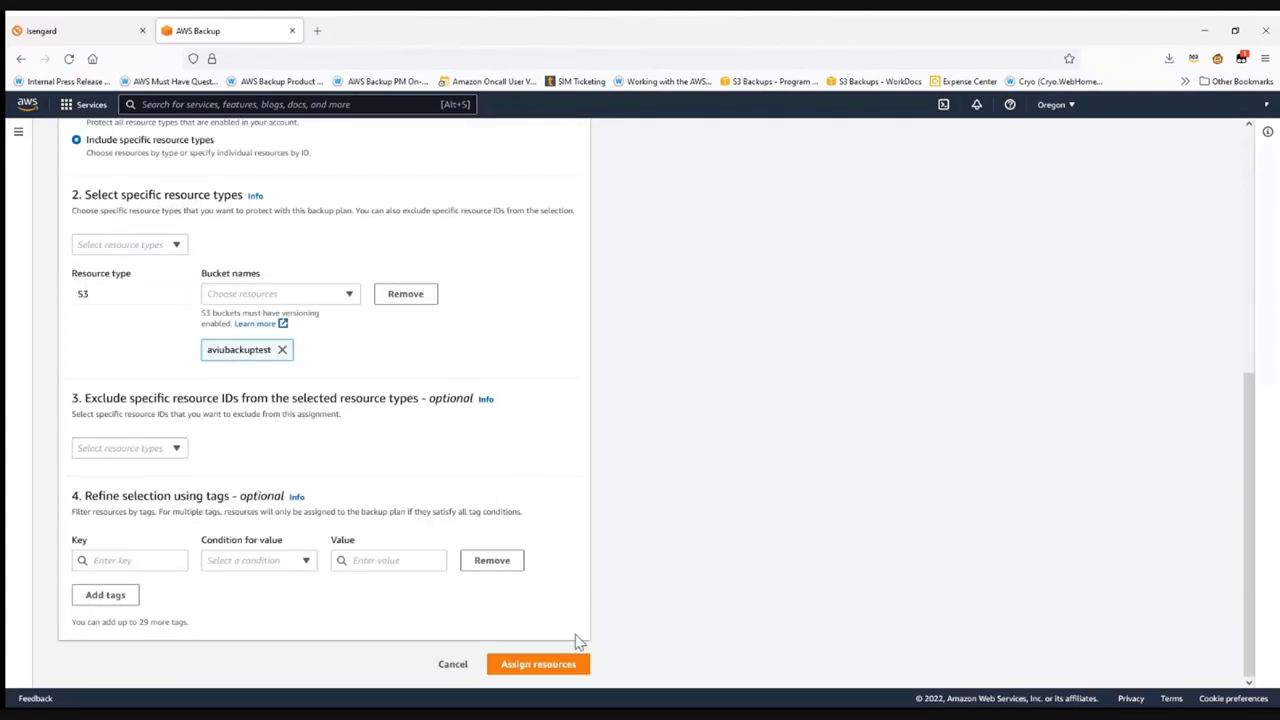
{"action": "left_click", "coordinate": [538, 668]}
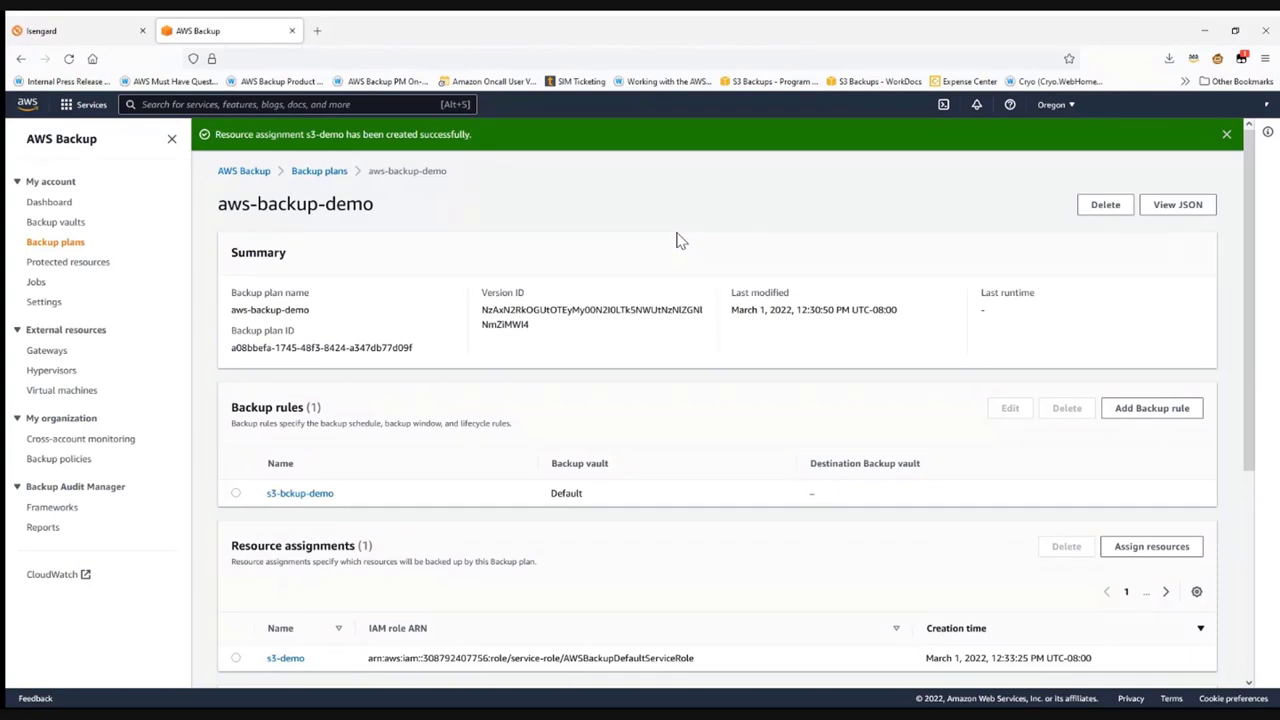
Step: Check the backup, restore and copy job summaries on the dashboard and open the Default backup vault
{"action": "left_click", "coordinate": [58, 205]}
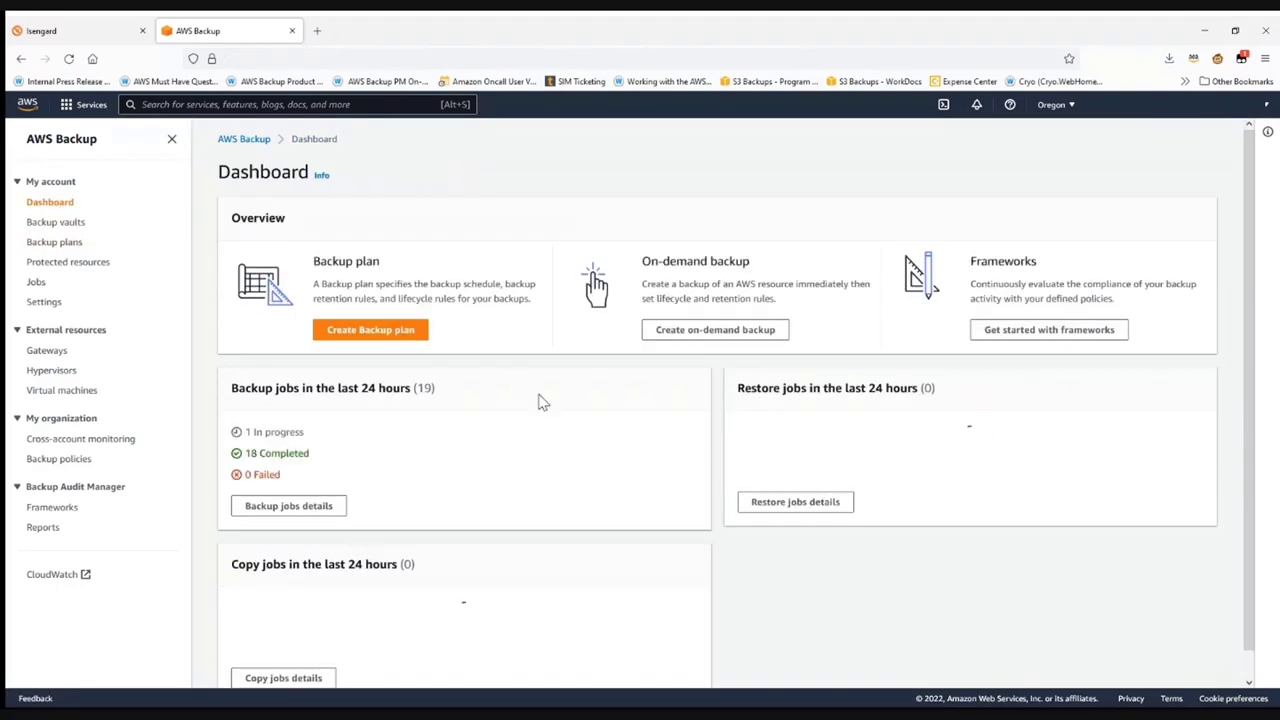
{"action": "scroll", "coordinate": [620, 443], "scroll_direction": "down", "scroll_amount": 1}
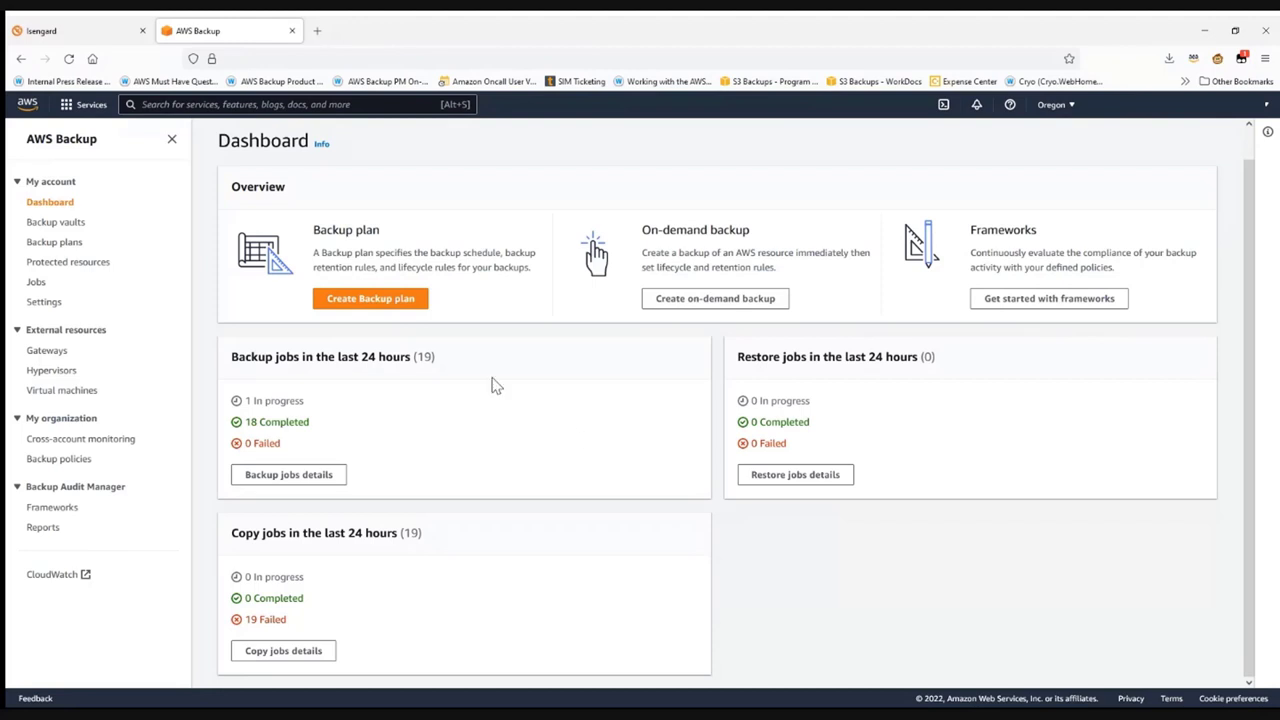
{"action": "left_click", "coordinate": [52, 226]}
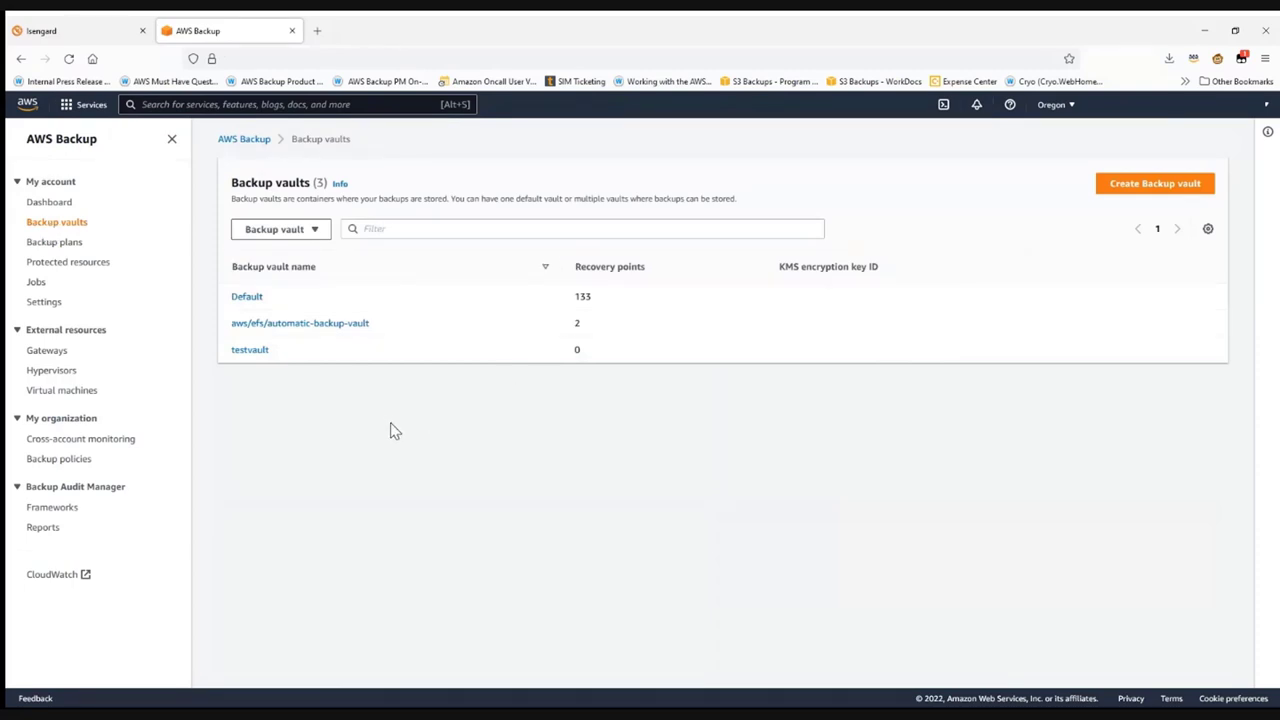
{"action": "left_click", "coordinate": [247, 298]}
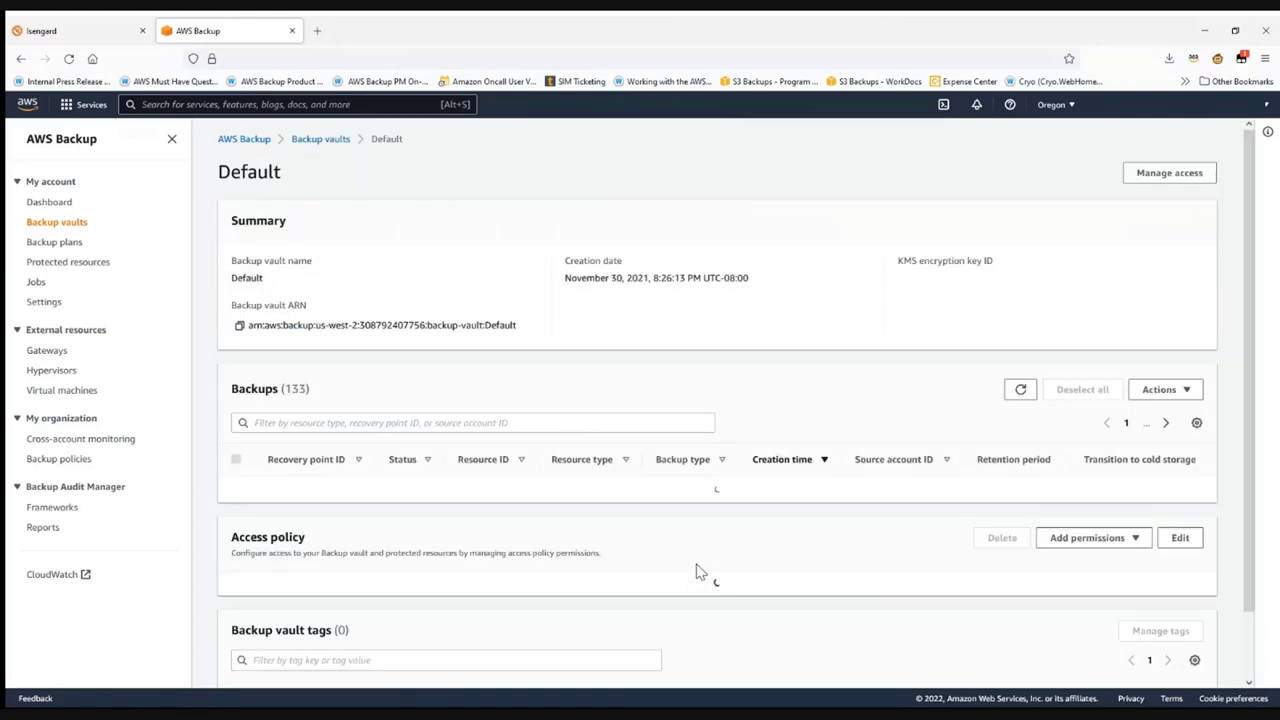
Step: Examine the Default vault's recovery points across the list pages, checking their resource types, statuses and creation times
{"action": "scroll", "coordinate": [707, 516], "scroll_direction": "down", "scroll_amount": 3}
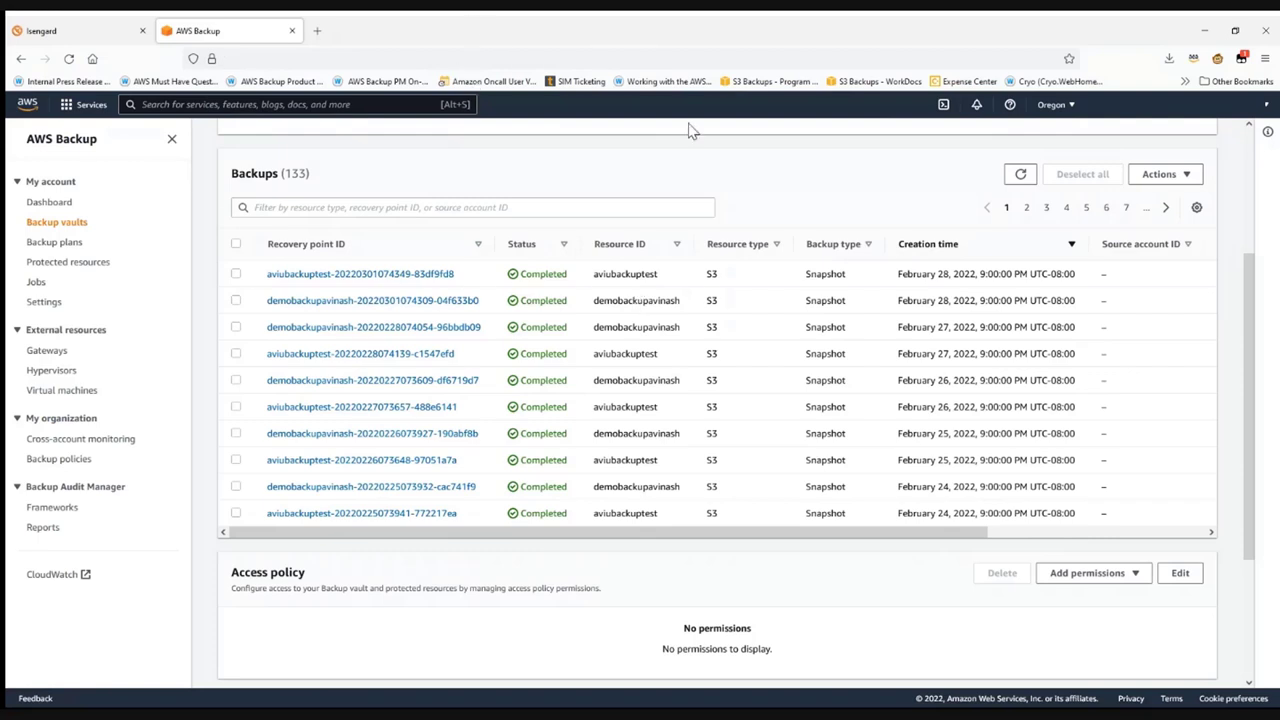
{"action": "left_click", "coordinate": [1126, 207]}
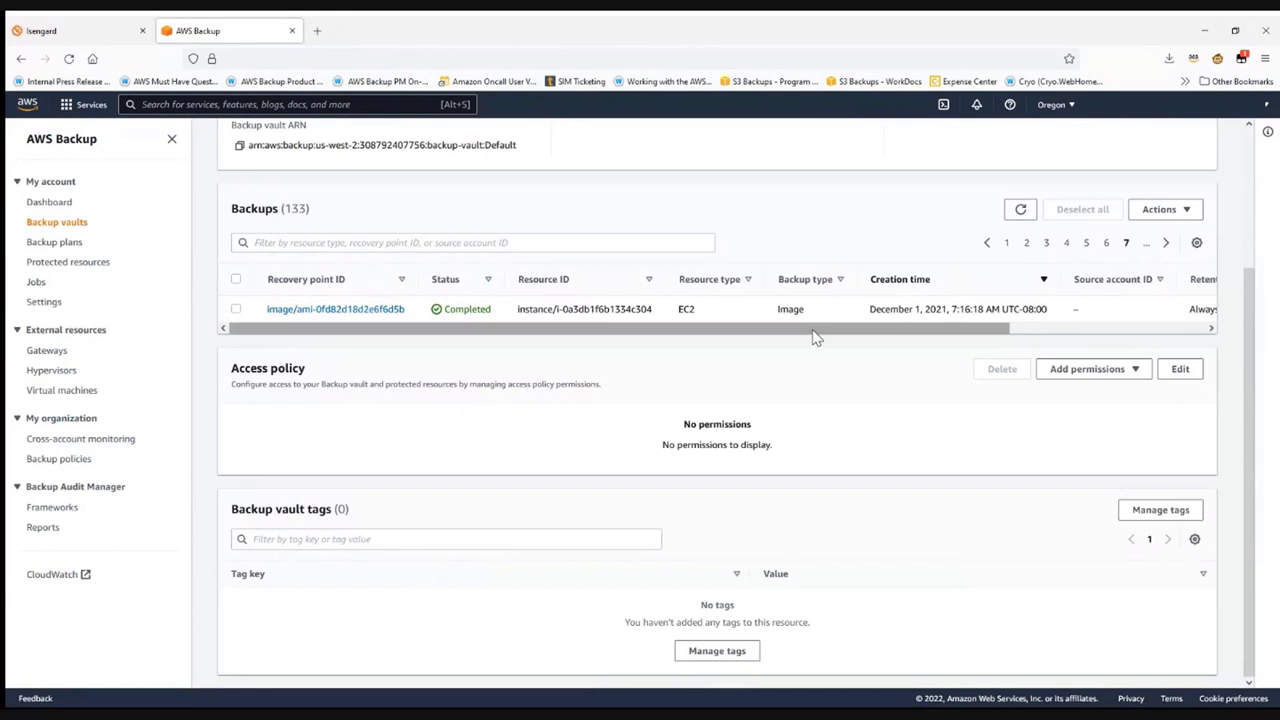
{"action": "left_click", "coordinate": [1106, 243]}
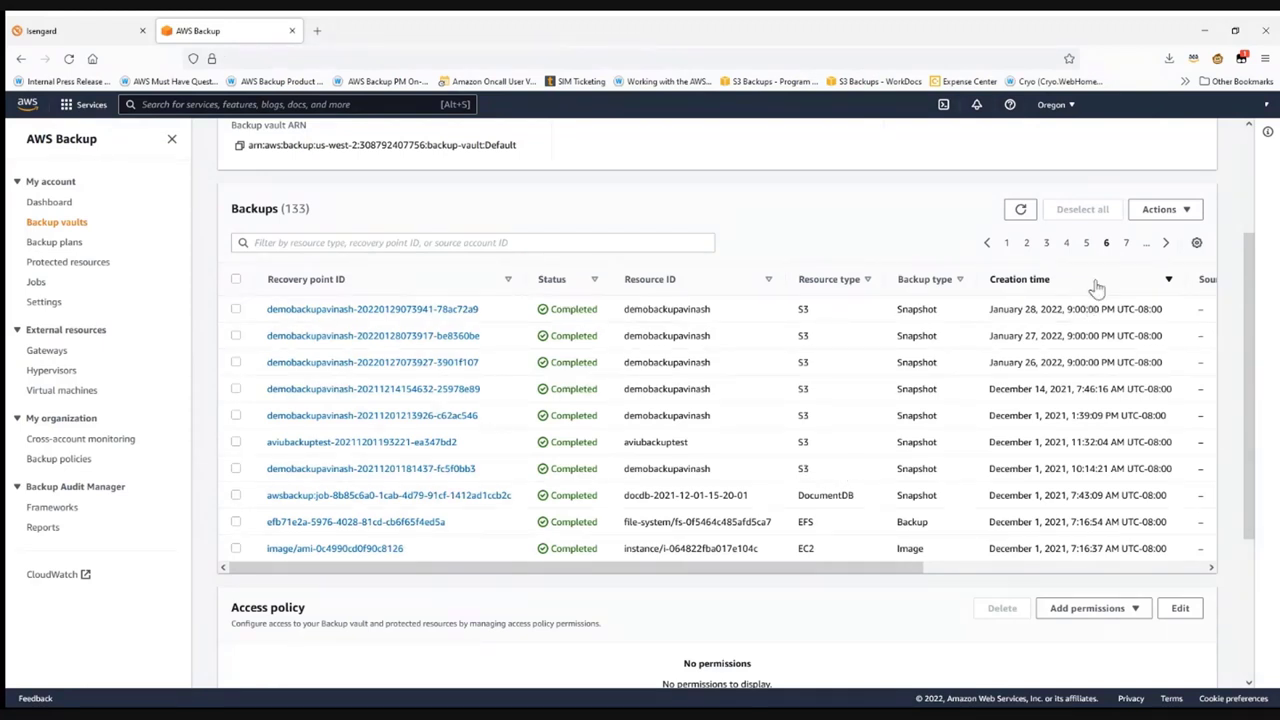
{"action": "left_click", "coordinate": [1085, 248]}
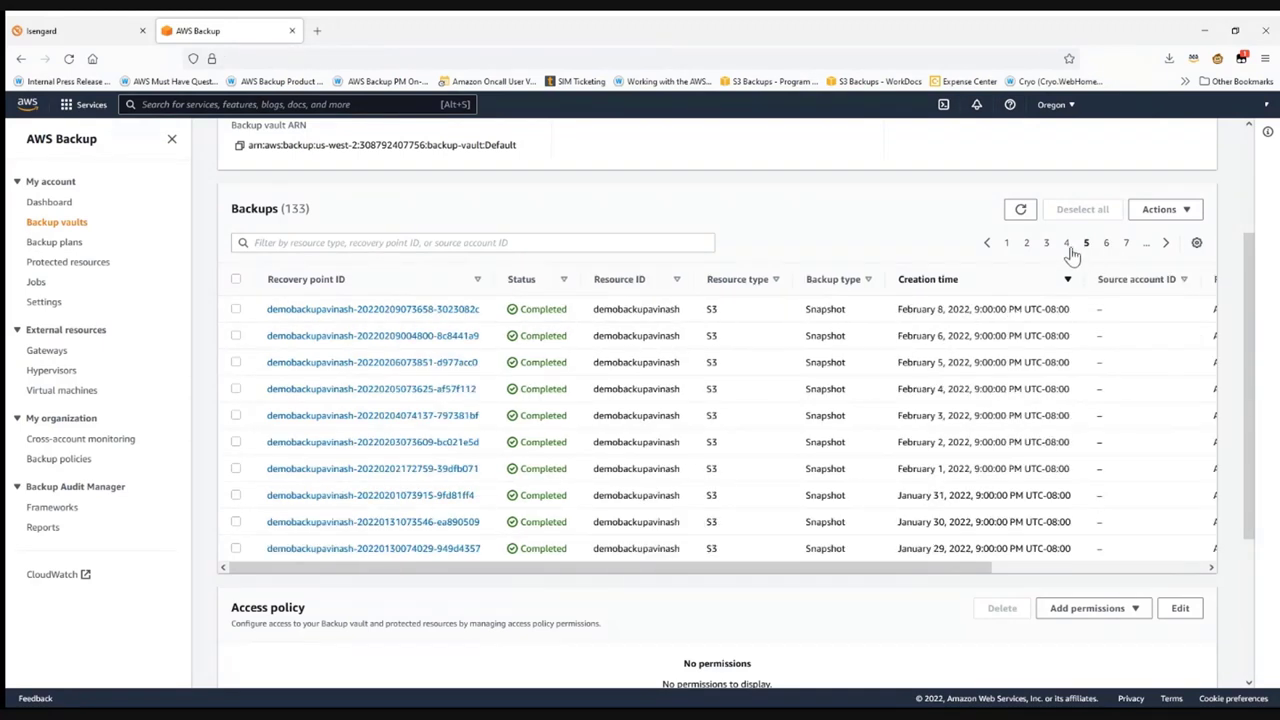
{"action": "left_click", "coordinate": [1065, 246]}
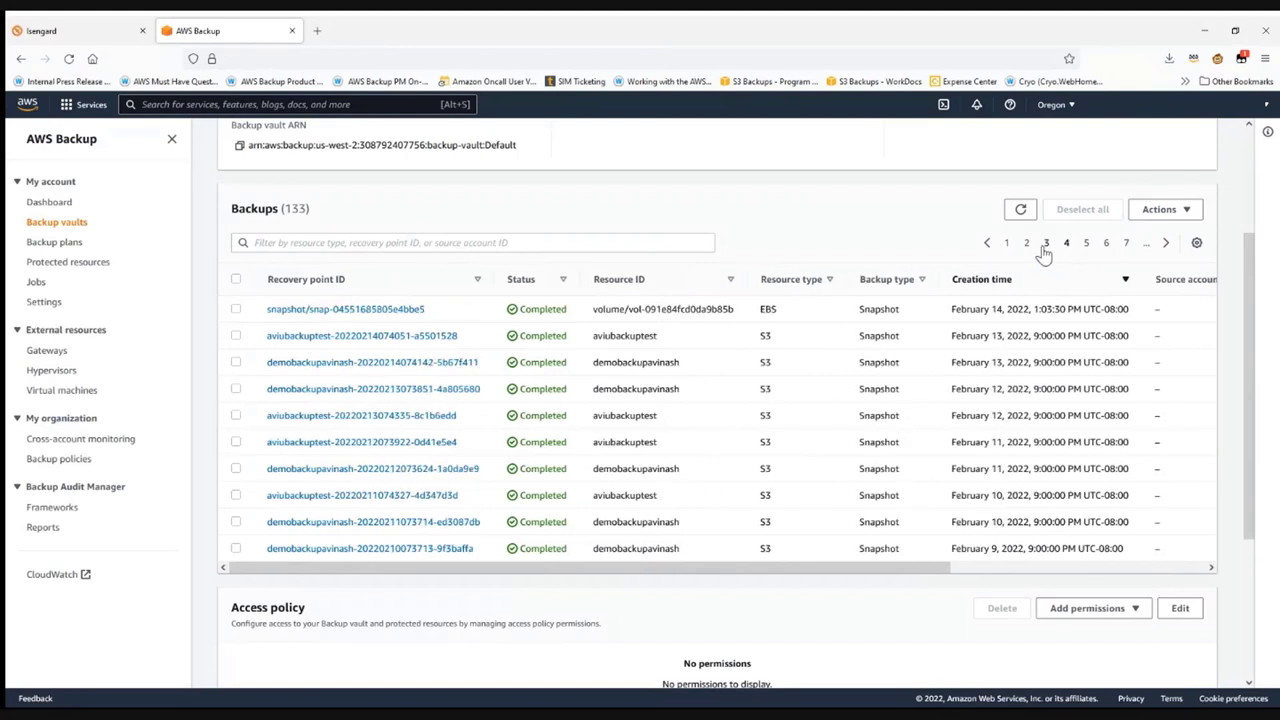
{"action": "left_click", "coordinate": [1045, 246]}
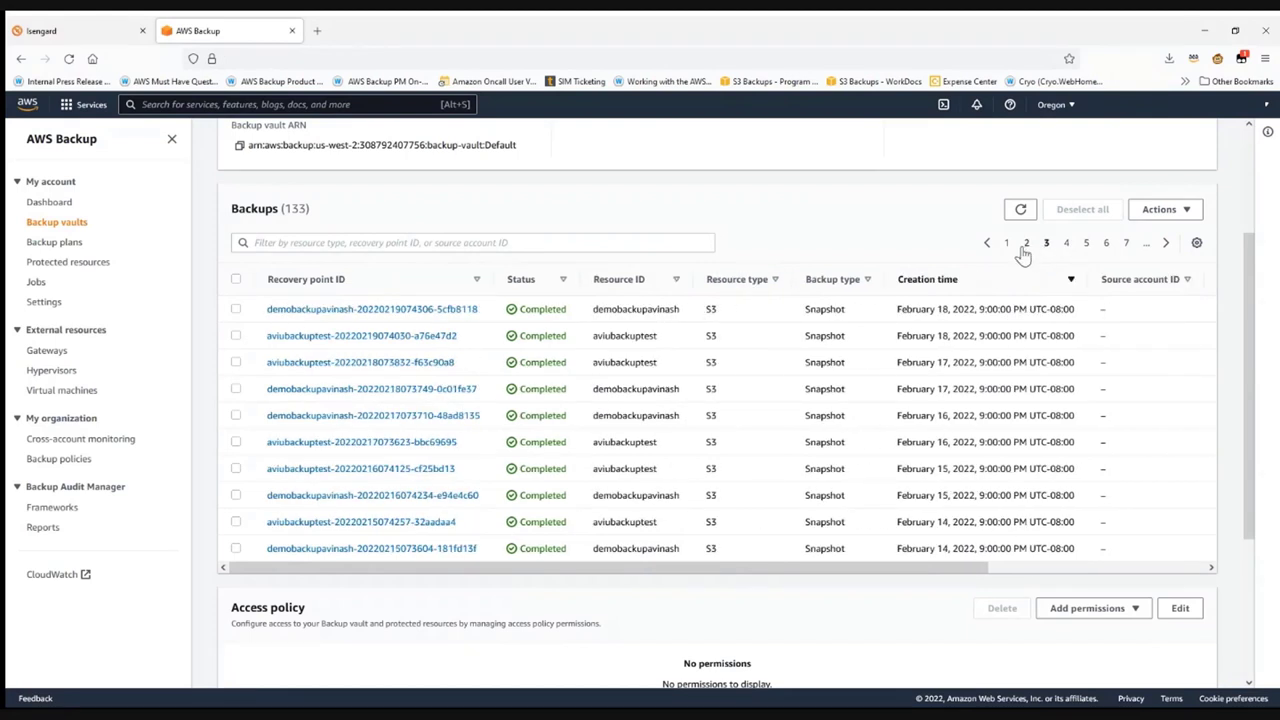
{"action": "left_click", "coordinate": [1025, 247]}
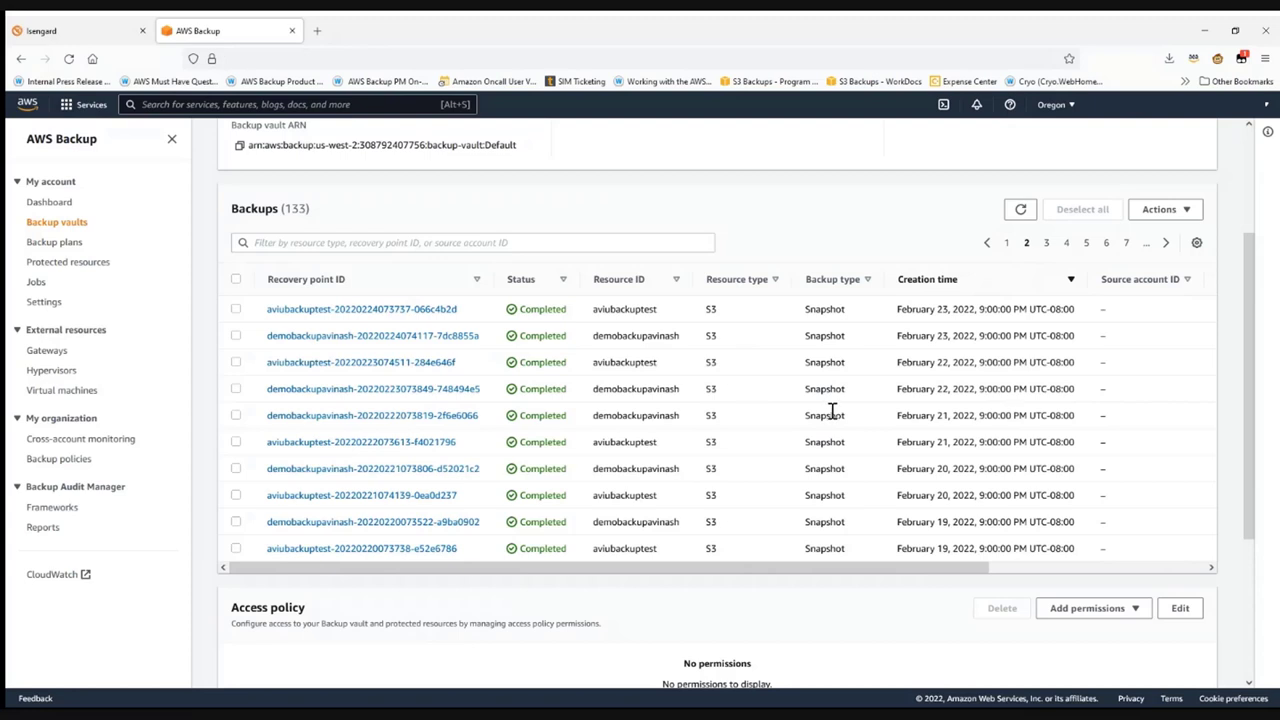
Step: Open the protected S3 resource aviubackuptest and start restoring its recovery point created on February 28, 2022
{"action": "left_click", "coordinate": [37, 264]}
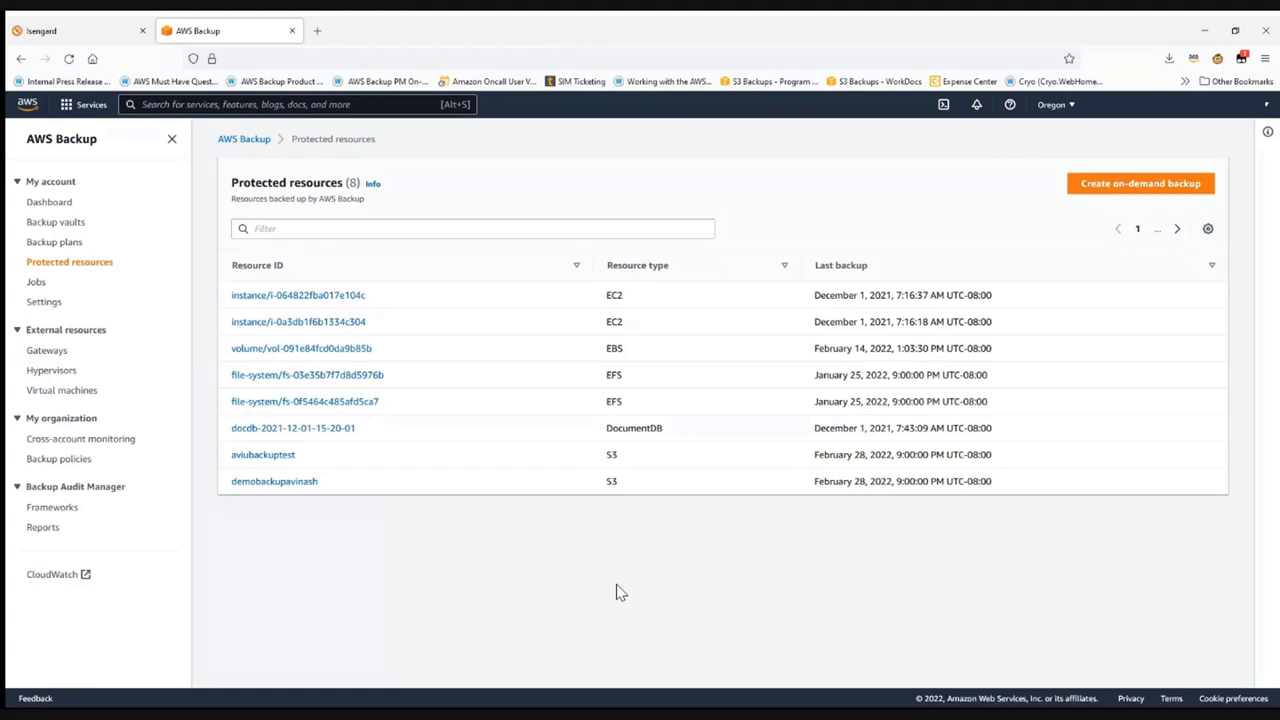
{"action": "left_click", "coordinate": [249, 456]}
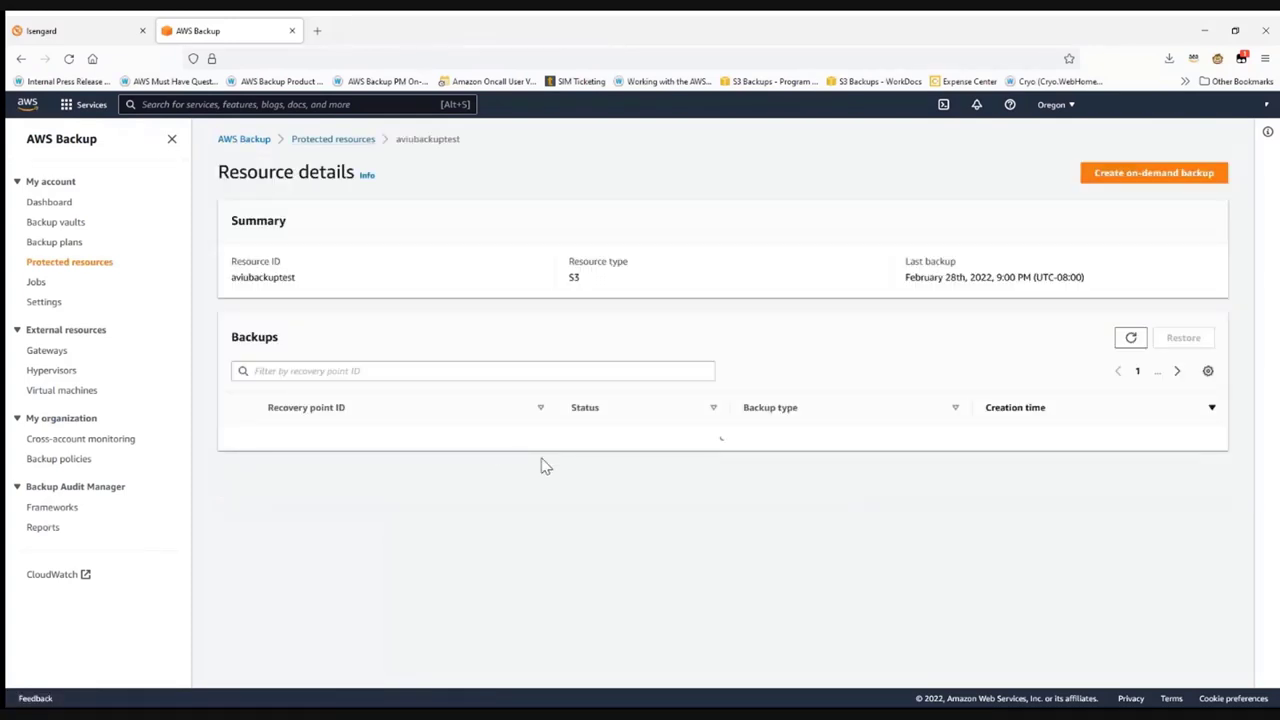
{"action": "scroll", "coordinate": [575, 495], "scroll_direction": "down", "scroll_amount": 1}
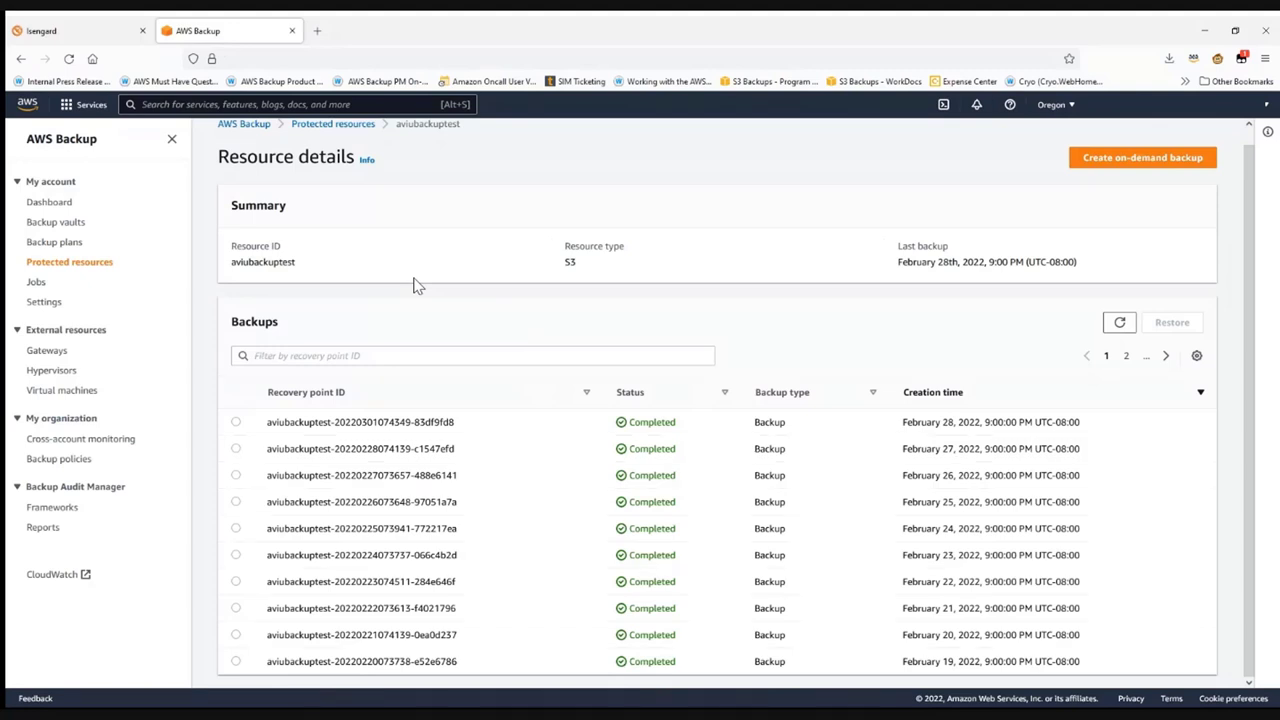
{"action": "left_click", "coordinate": [236, 423]}
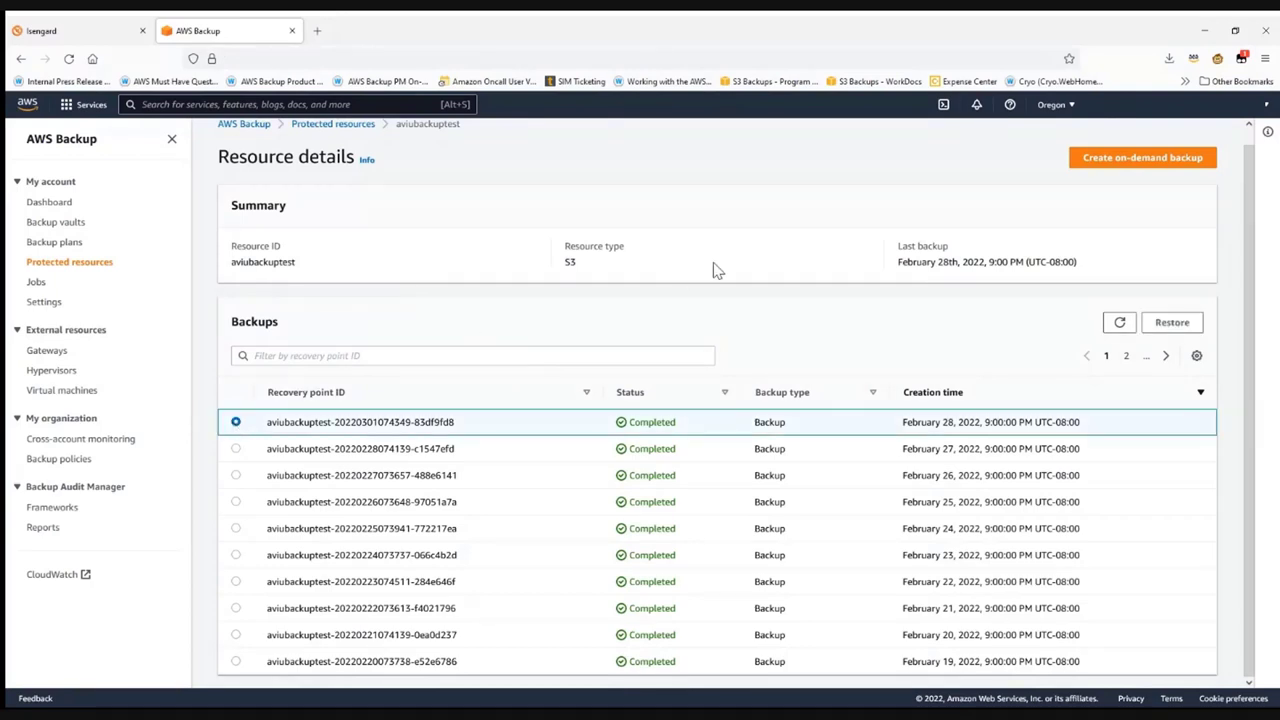
{"action": "left_click", "coordinate": [1168, 324]}
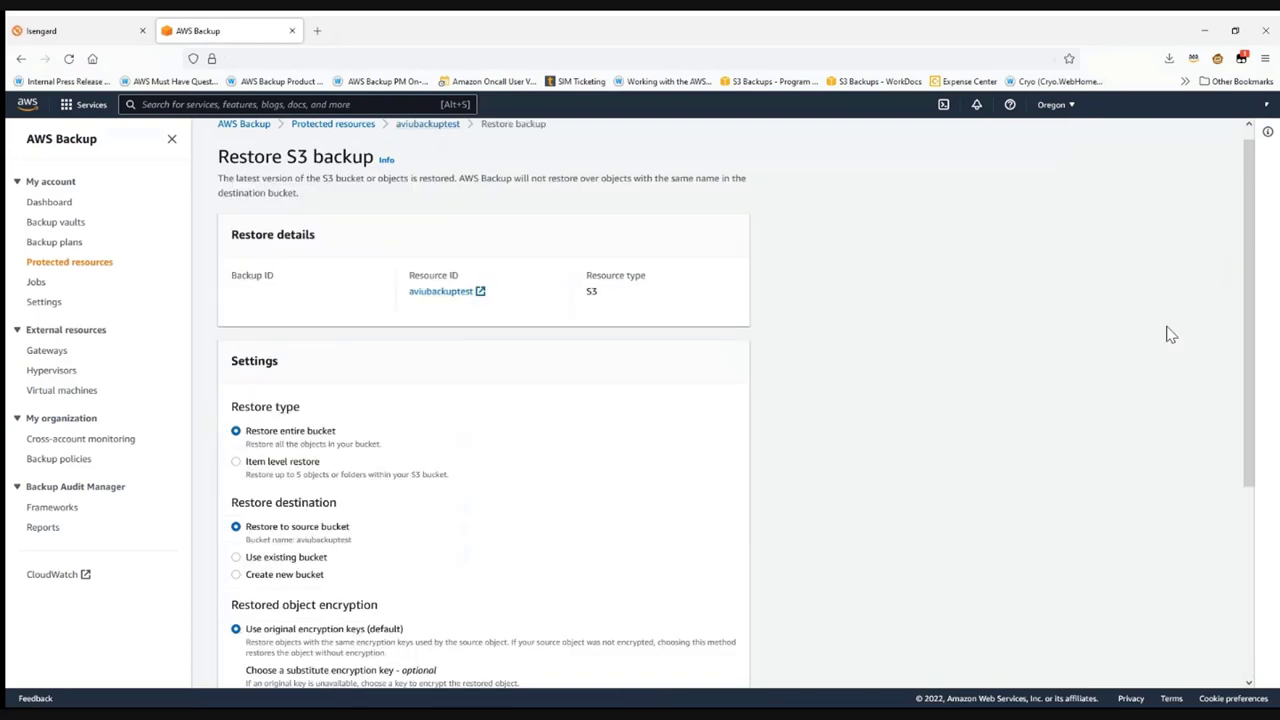
Step: Review the S3 restore settings and set the restore type to Item level restore
{"action": "scroll", "coordinate": [800, 357], "scroll_direction": "down", "scroll_amount": 1}
{"action": "scroll", "coordinate": [800, 357], "scroll_direction": "down", "scroll_amount": 1}
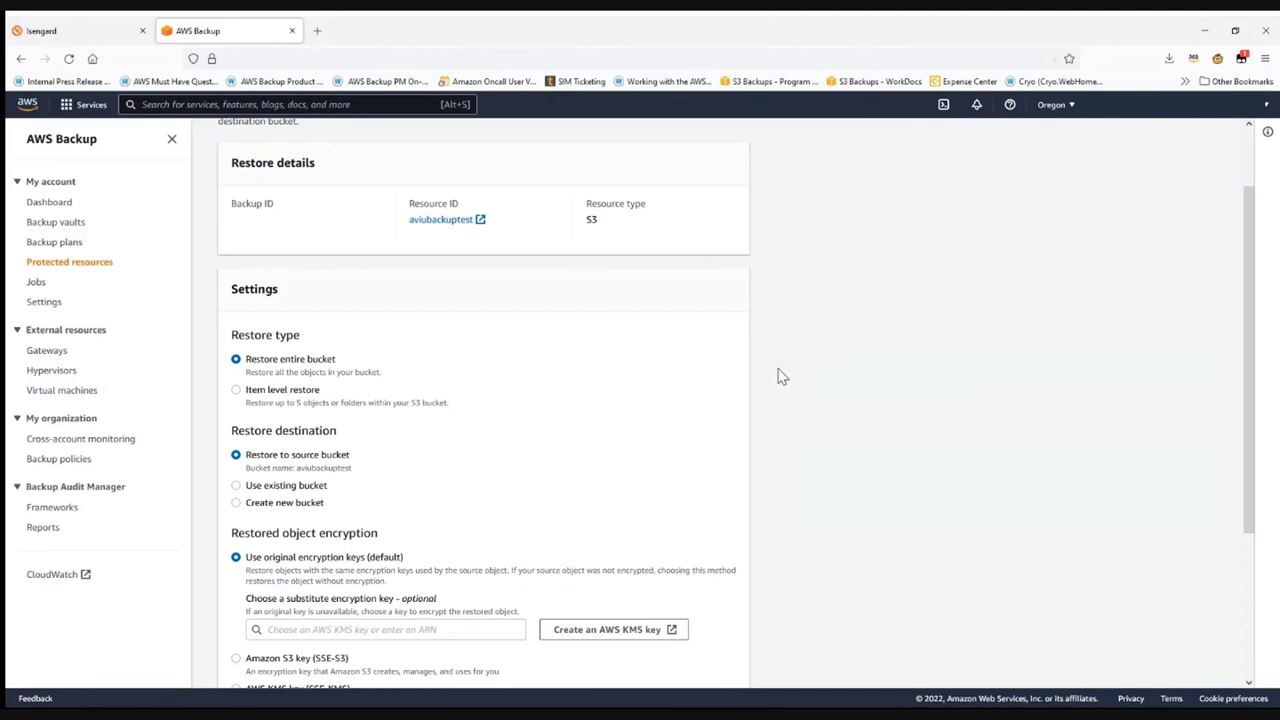
{"action": "scroll", "coordinate": [690, 366], "scroll_direction": "down", "scroll_amount": 3}
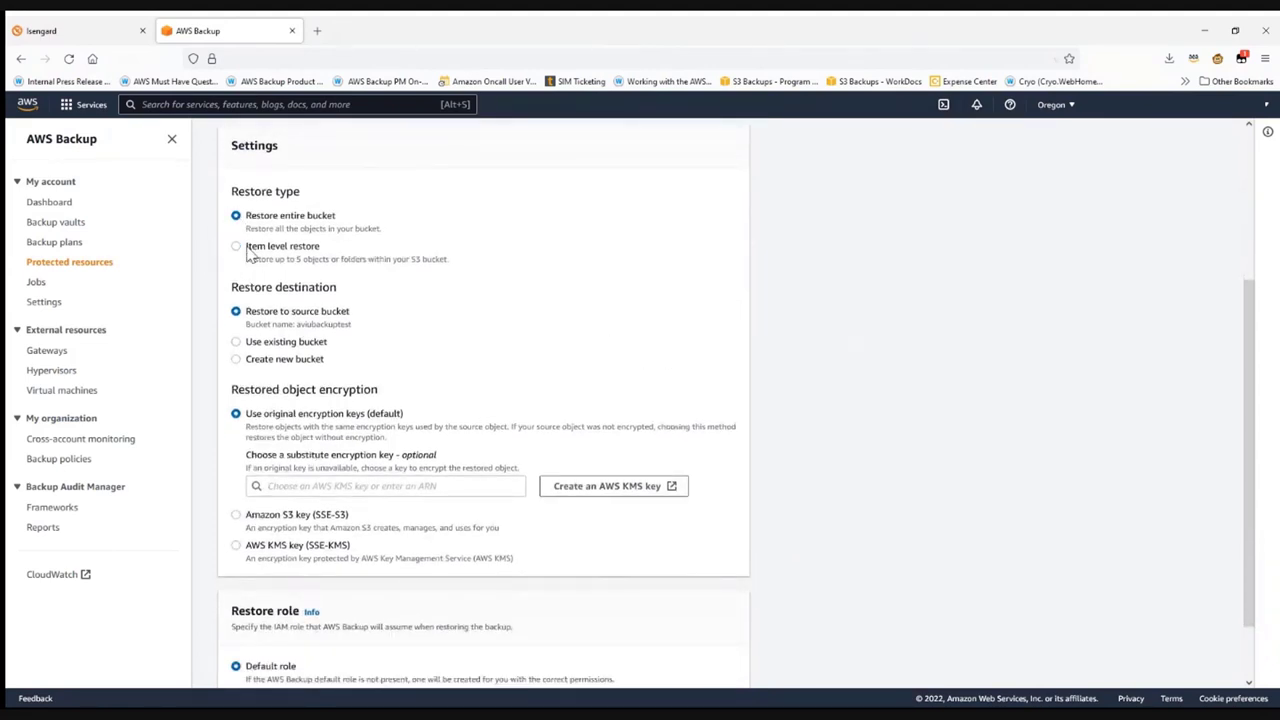
{"action": "left_click", "coordinate": [236, 250]}
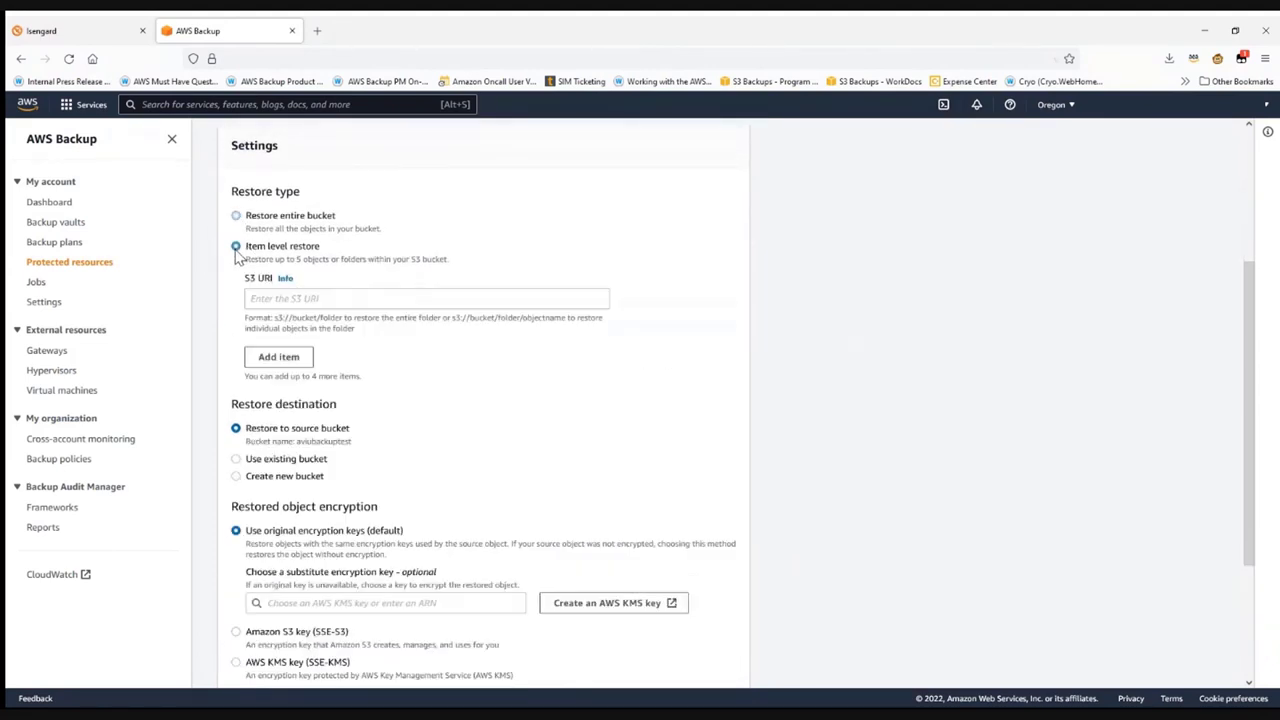
Step: Add two extra S3 URI entries to the item level restore and remove them again
{"action": "left_click", "coordinate": [284, 358]}
{"action": "left_click", "coordinate": [289, 416]}
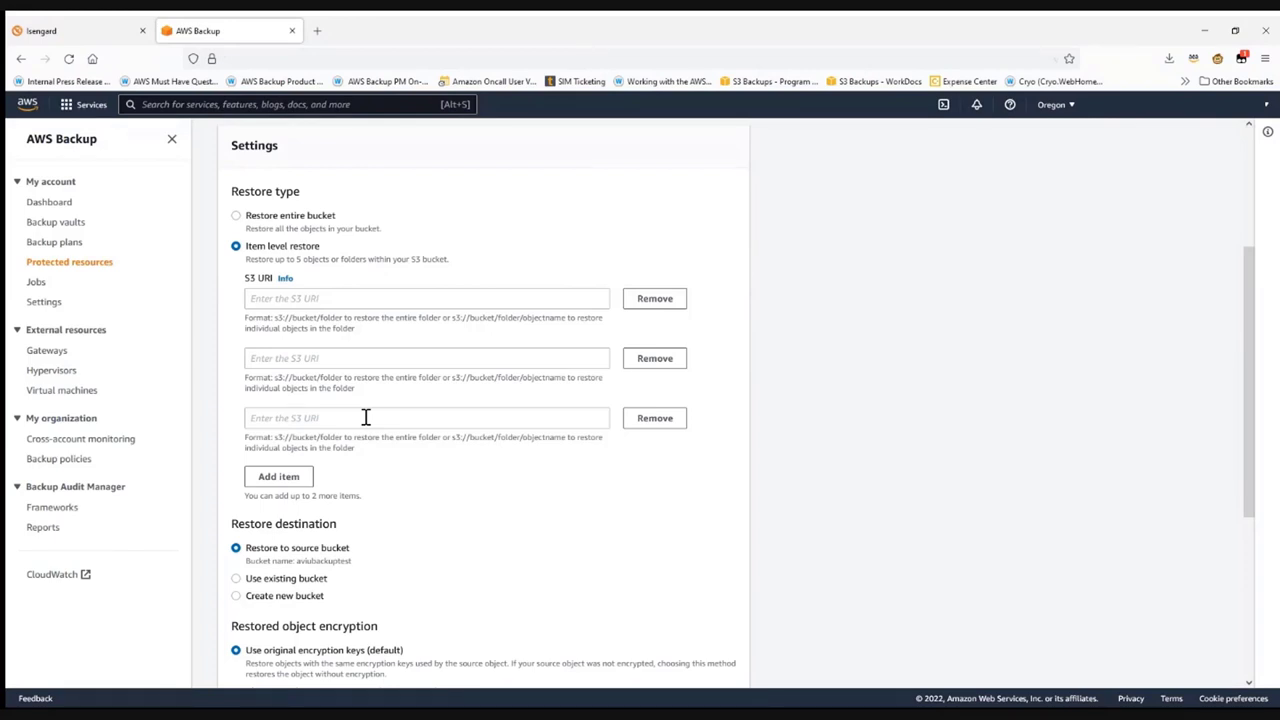
{"action": "left_click", "coordinate": [652, 418]}
{"action": "left_click", "coordinate": [647, 366]}
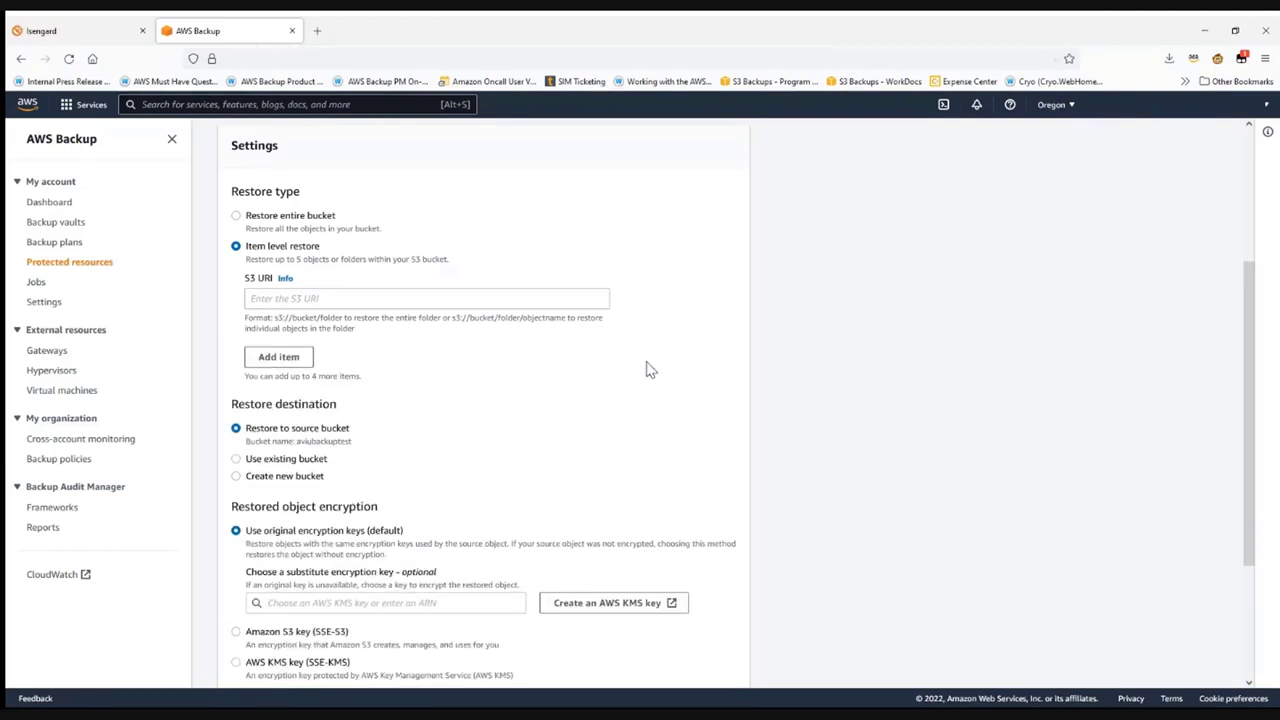
Step: Try the existing bucket and new bucket restore destinations, and switch back to restoring to the source bucket
{"action": "scroll", "coordinate": [612, 398], "scroll_direction": "down", "scroll_amount": 2}
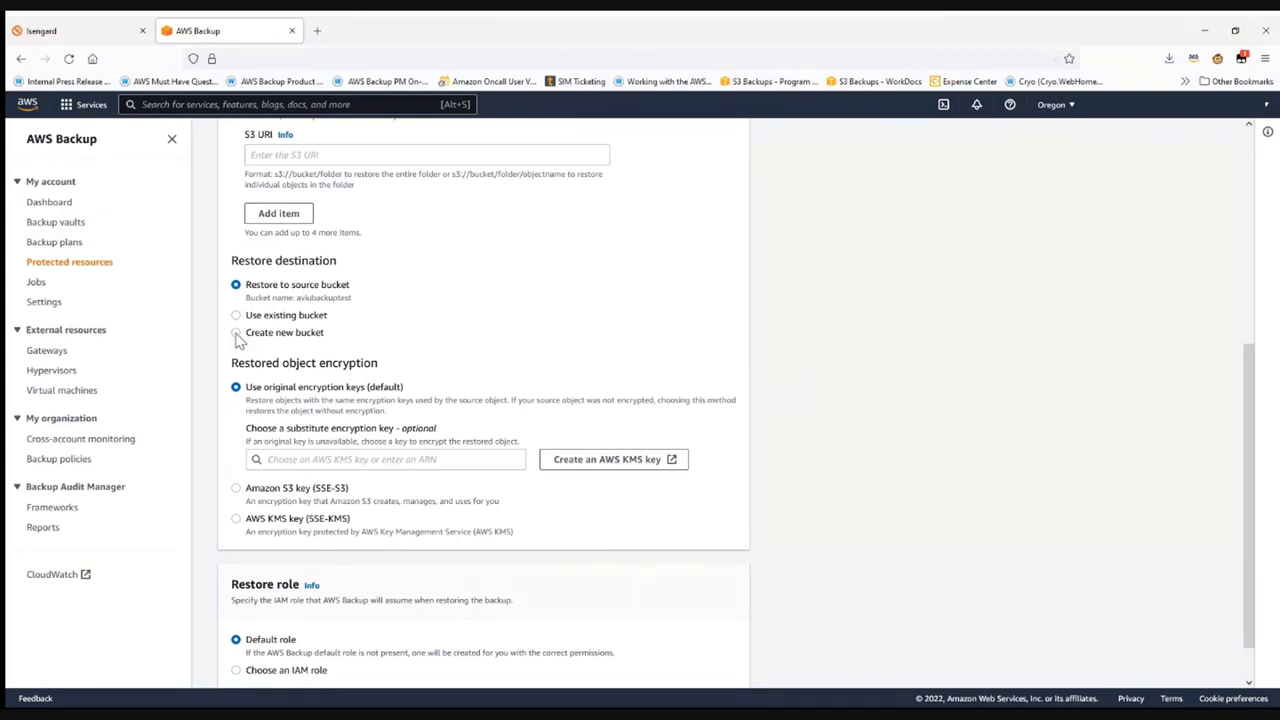
{"action": "left_click", "coordinate": [272, 320]}
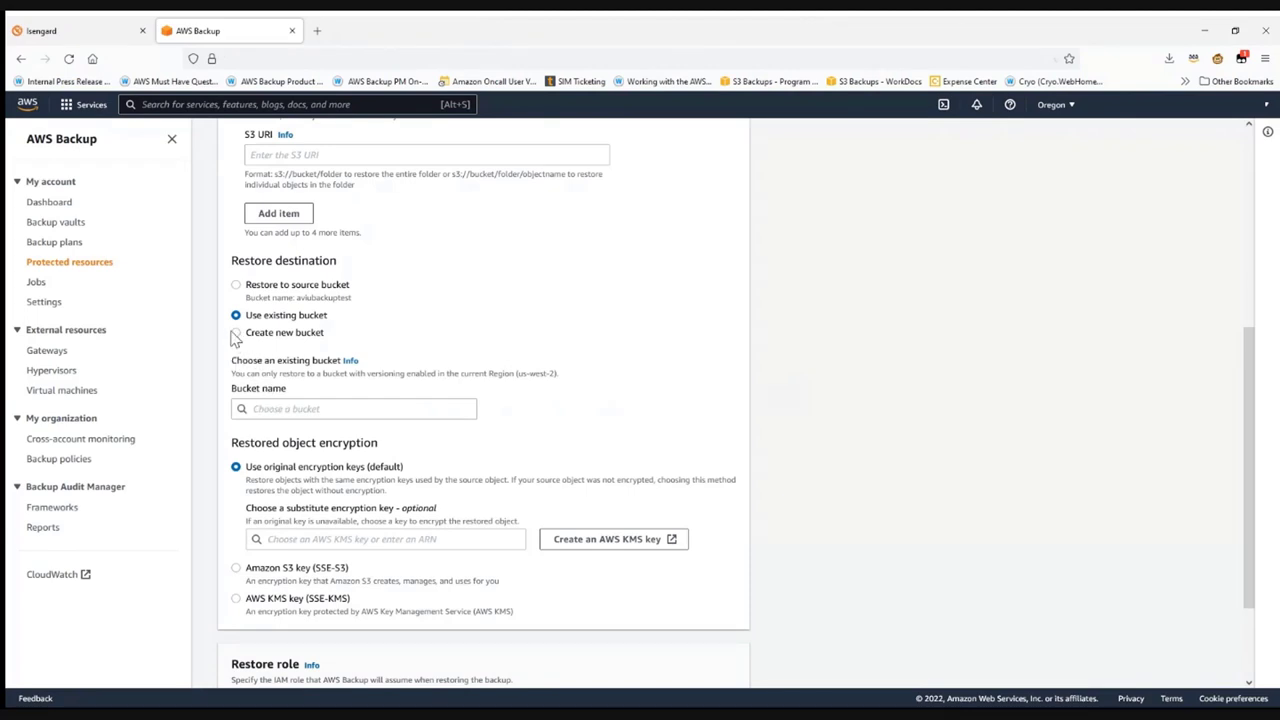
{"action": "left_click", "coordinate": [236, 333]}
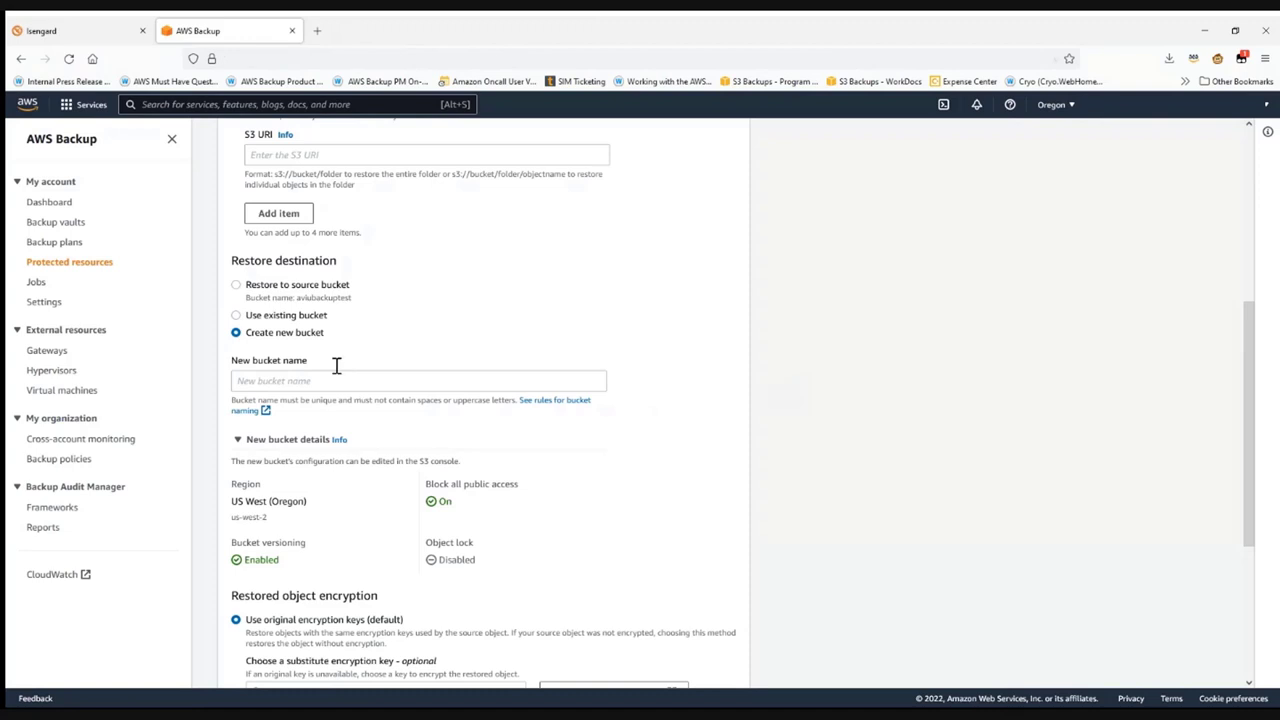
{"action": "left_click", "coordinate": [237, 287]}
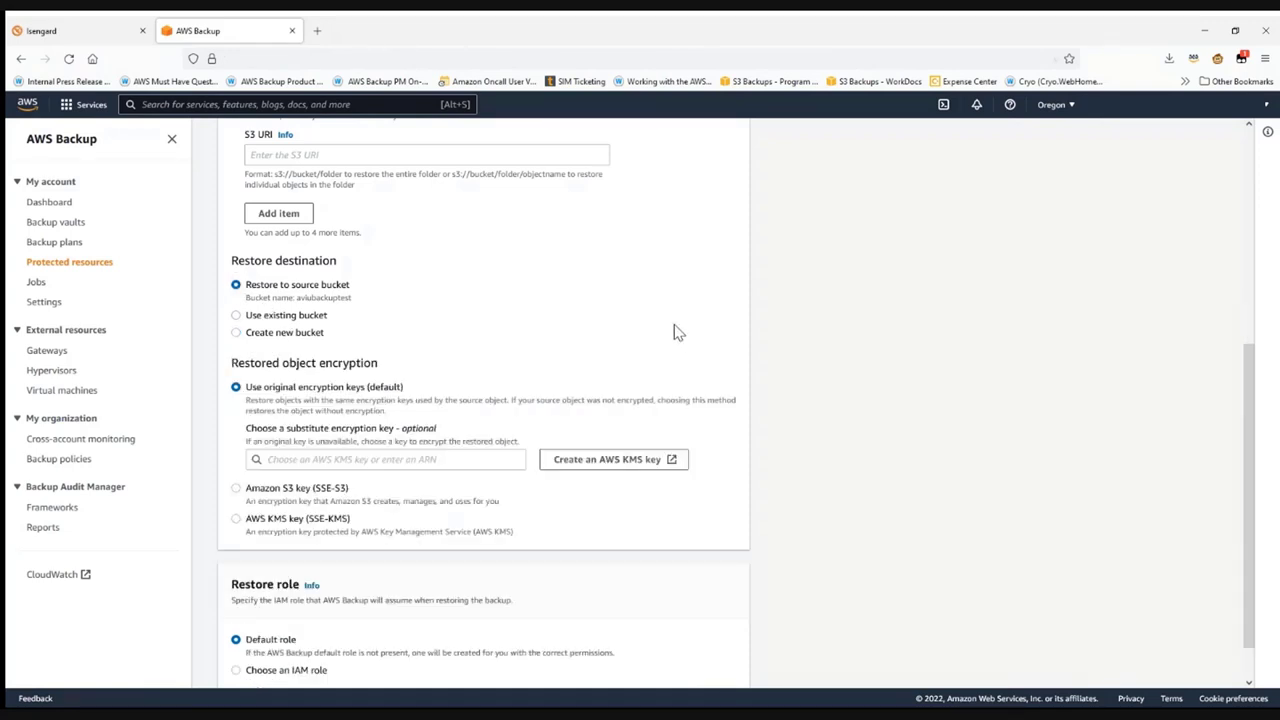
Step: Set the restore type to Restore entire bucket and start the restore with the original encryption keys and default role
{"action": "scroll", "coordinate": [669, 314], "scroll_direction": "down", "scroll_amount": 2}
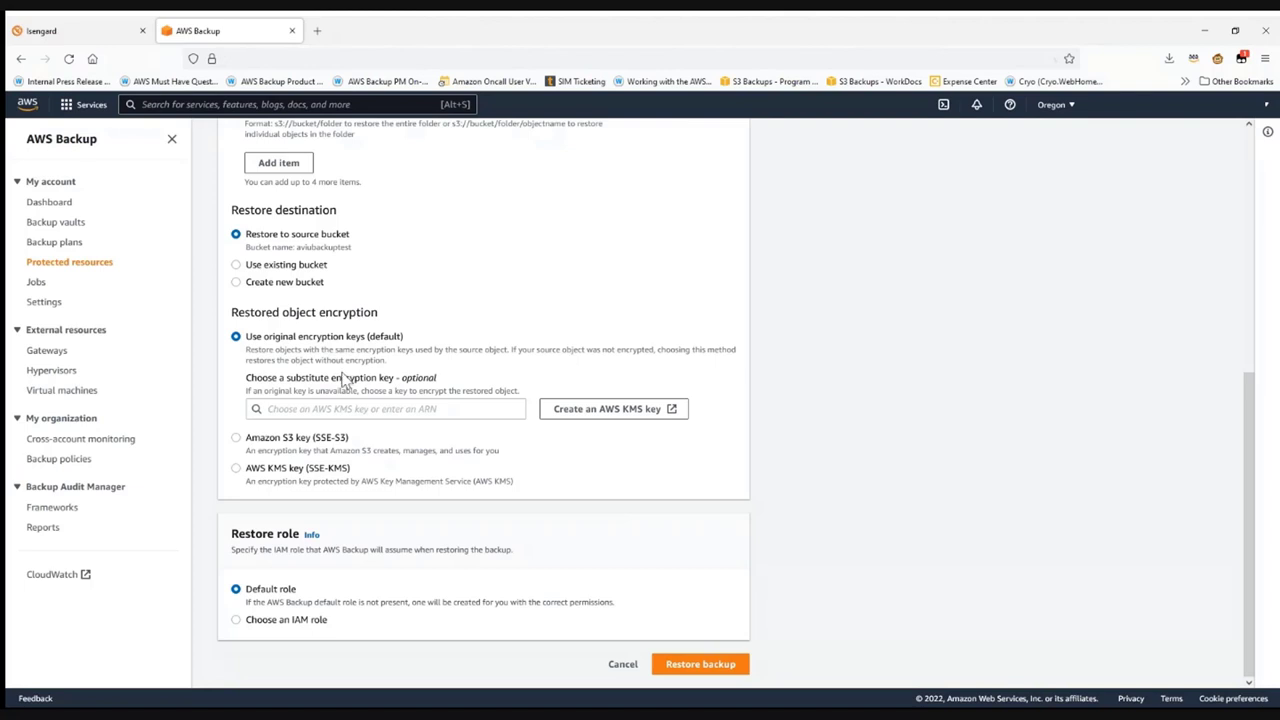
{"action": "scroll", "coordinate": [400, 370], "scroll_direction": "up", "scroll_amount": 3}
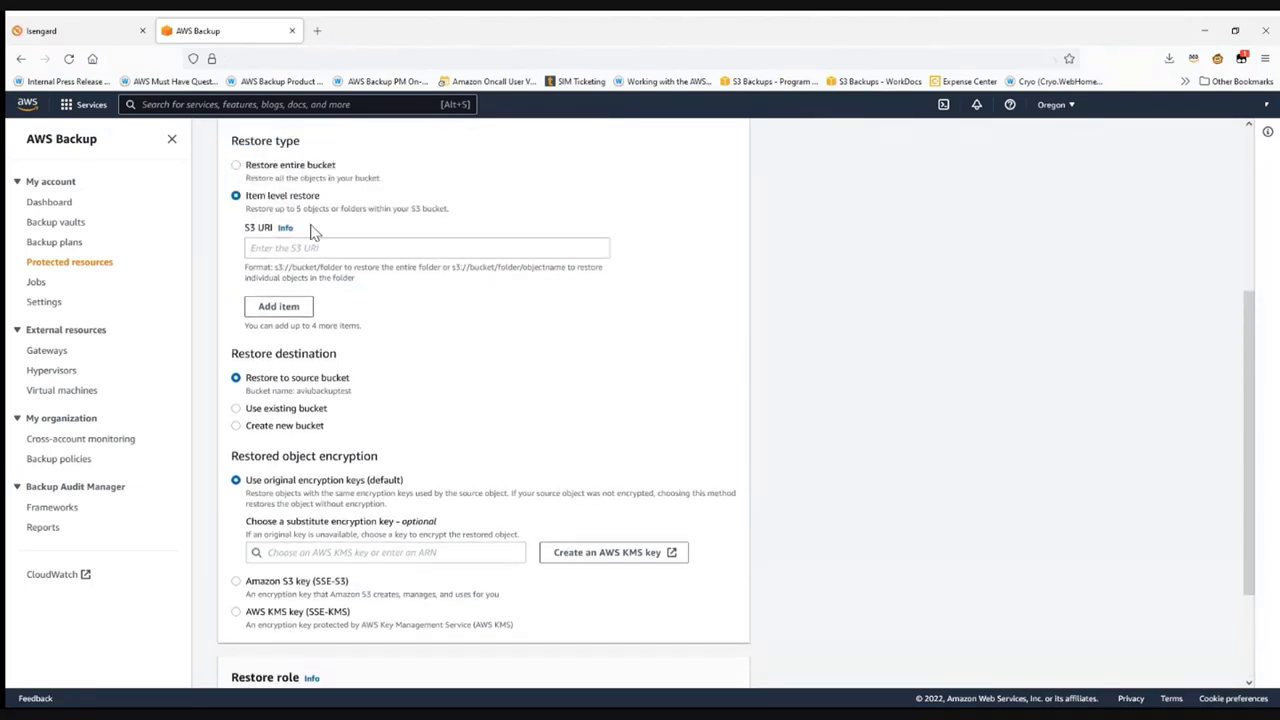
{"action": "left_click", "coordinate": [298, 168]}
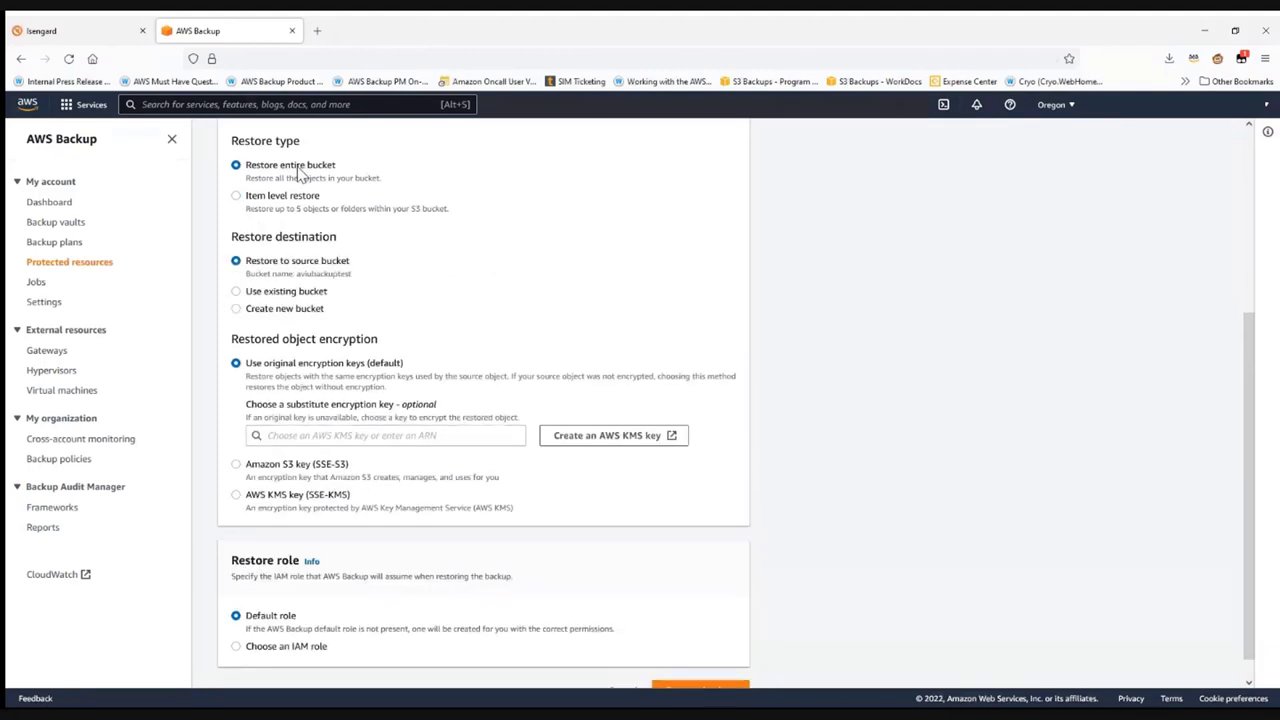
{"action": "scroll", "coordinate": [623, 271], "scroll_direction": "down", "scroll_amount": 1}
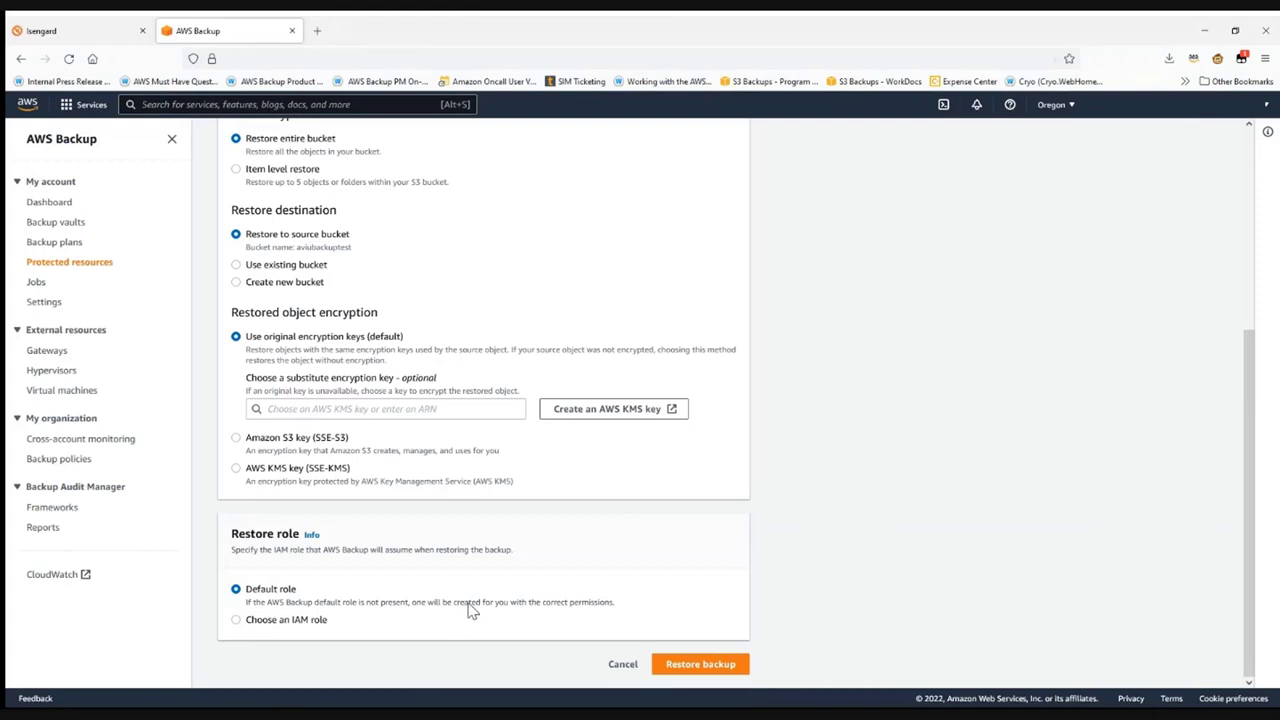
{"action": "left_click", "coordinate": [703, 666]}
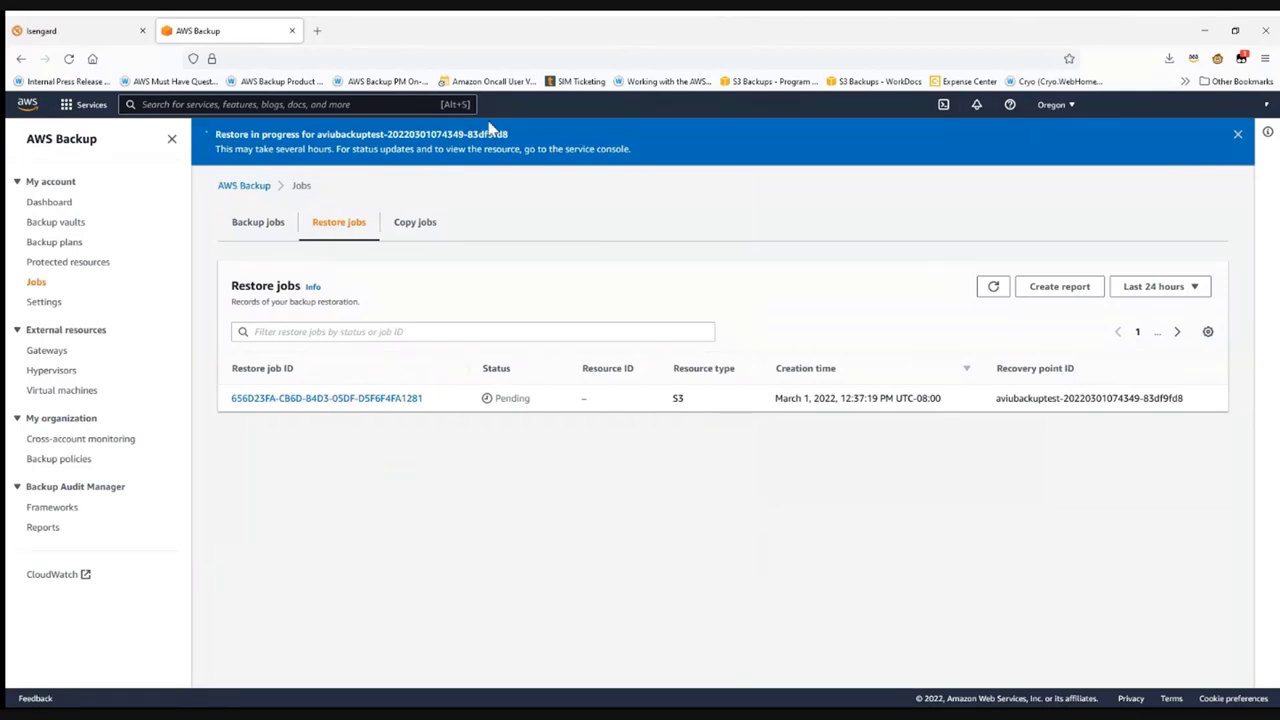
Step: Check the backup, restore and copy job summaries for the last 24 hours on the dashboard after starting the restore
{"action": "left_click", "coordinate": [52, 205]}
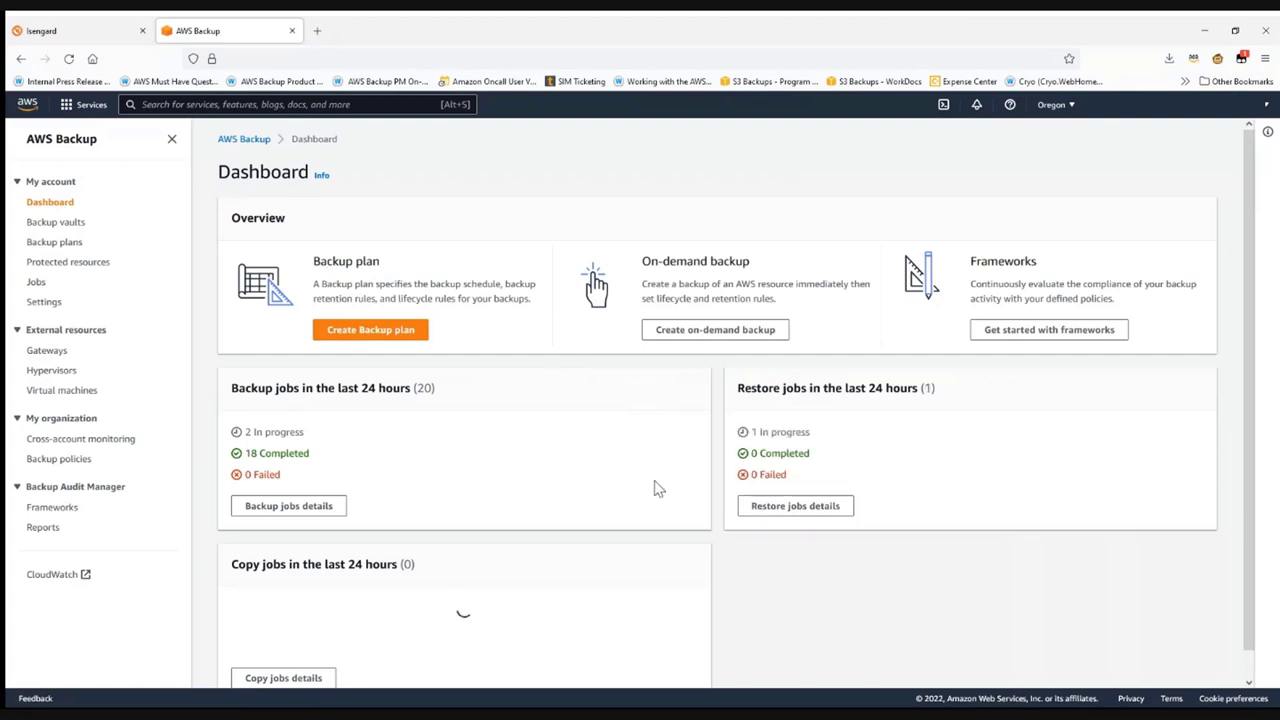
{"action": "scroll", "coordinate": [666, 456], "scroll_direction": "down", "scroll_amount": 1}
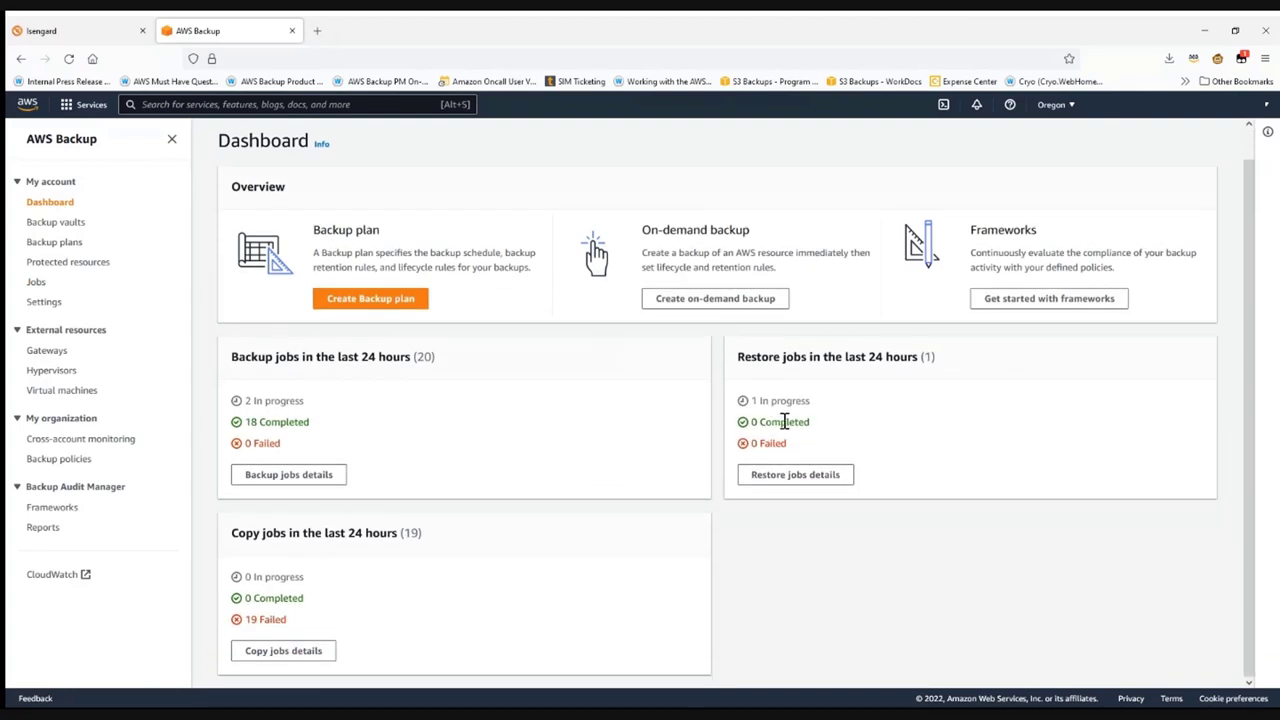